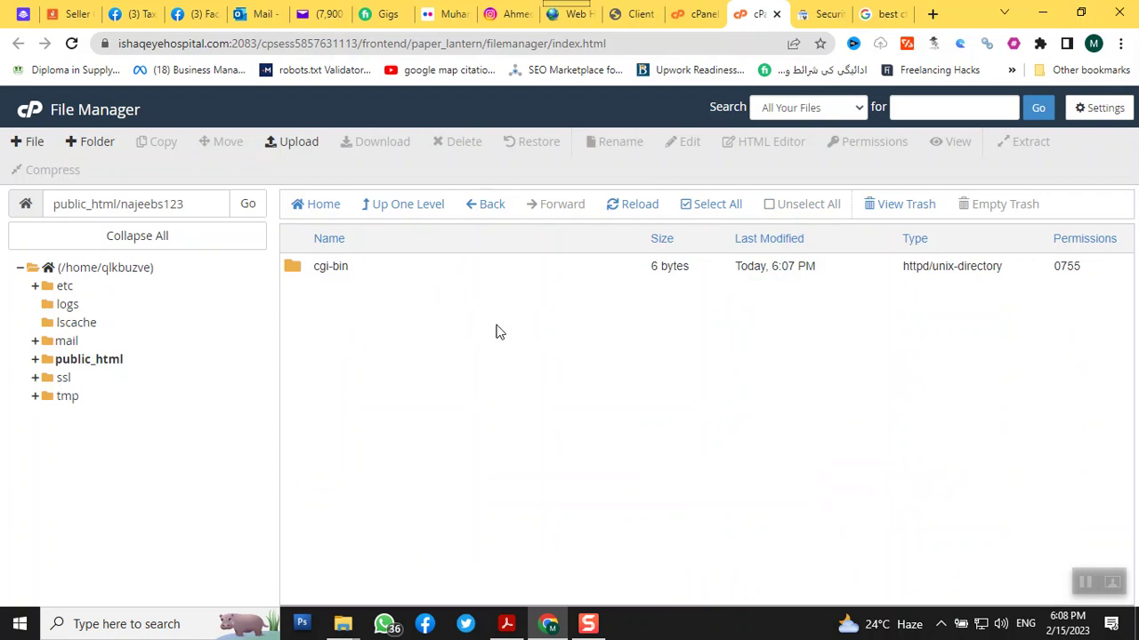
Load najeebs123.ishaqeyehospital.com in a new tab, showing 404 Not Found, then return to File Manager
click(932, 13)
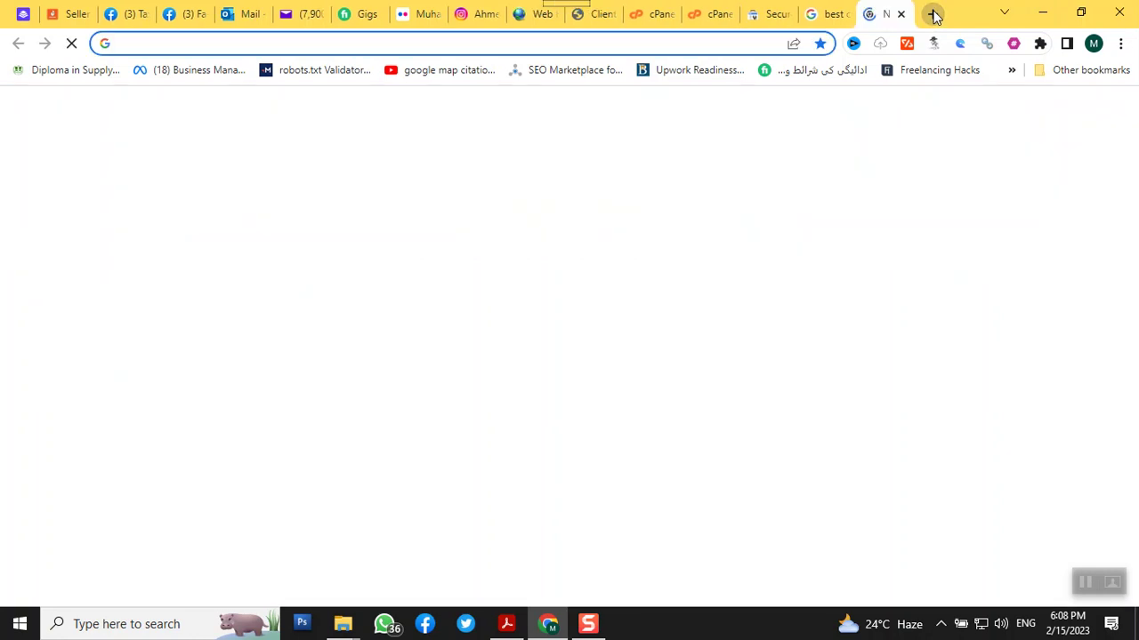
text(najee)
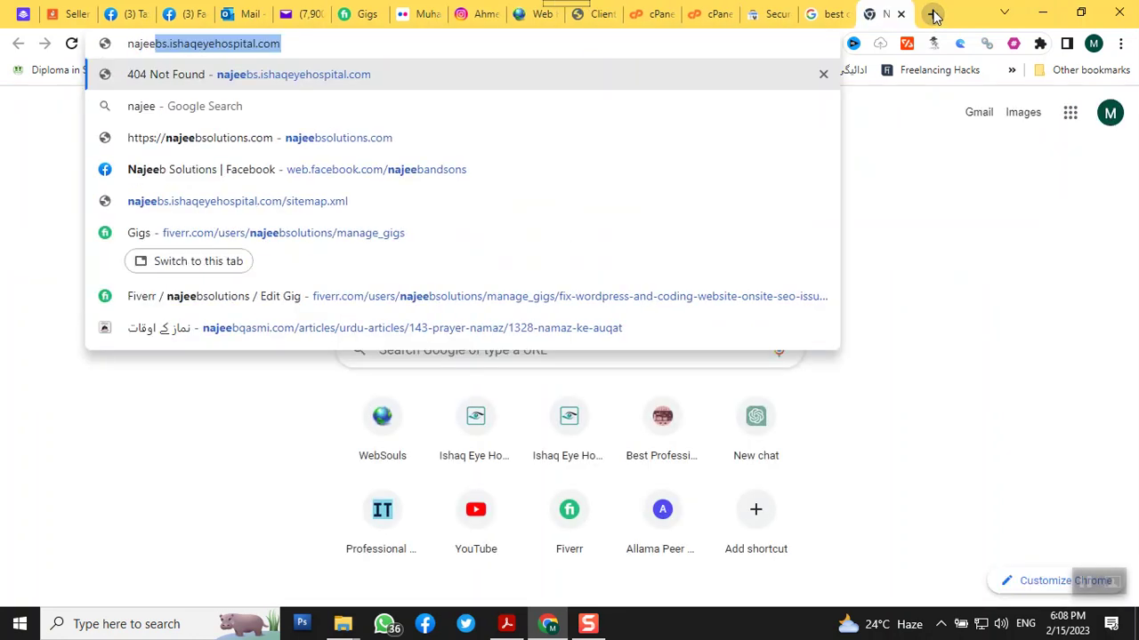
text(bs12)
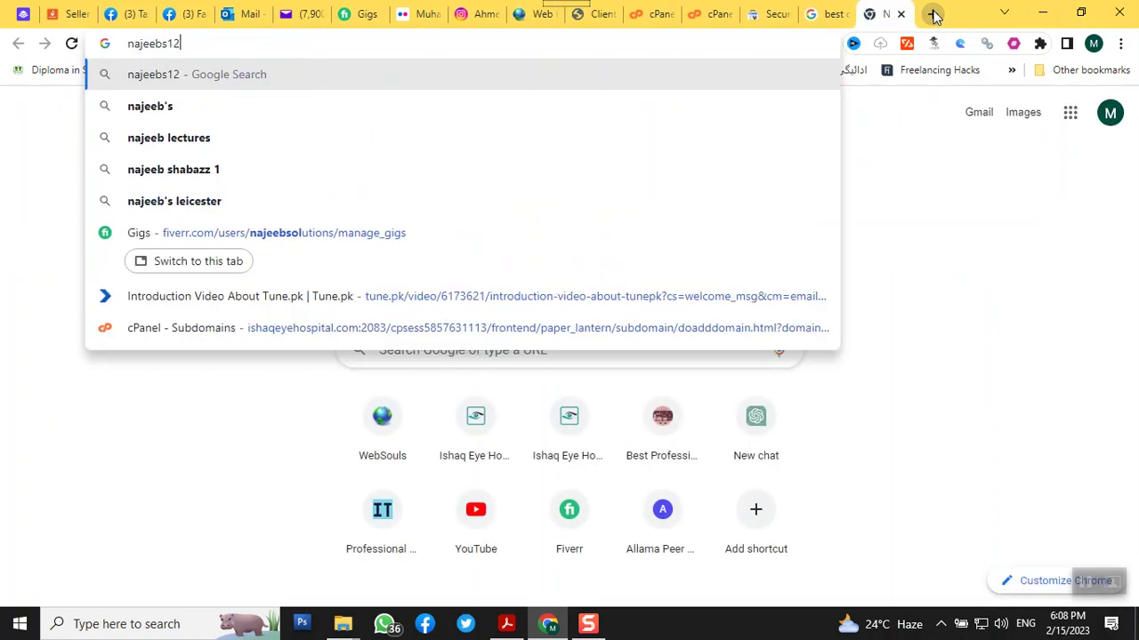
text(3.isha)
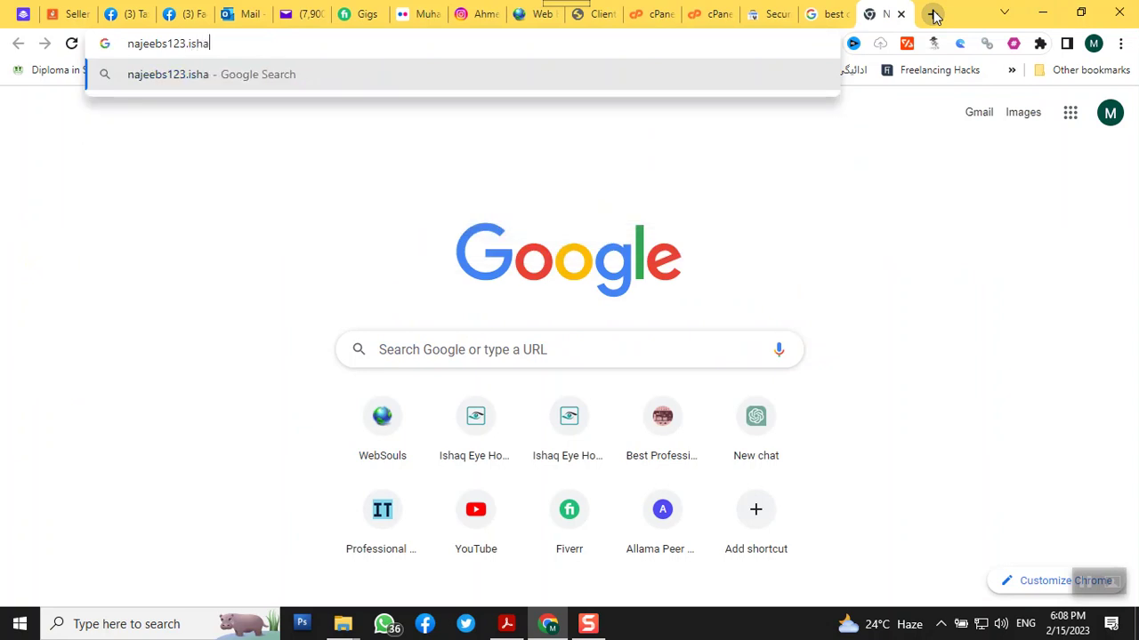
text(qeyeho)
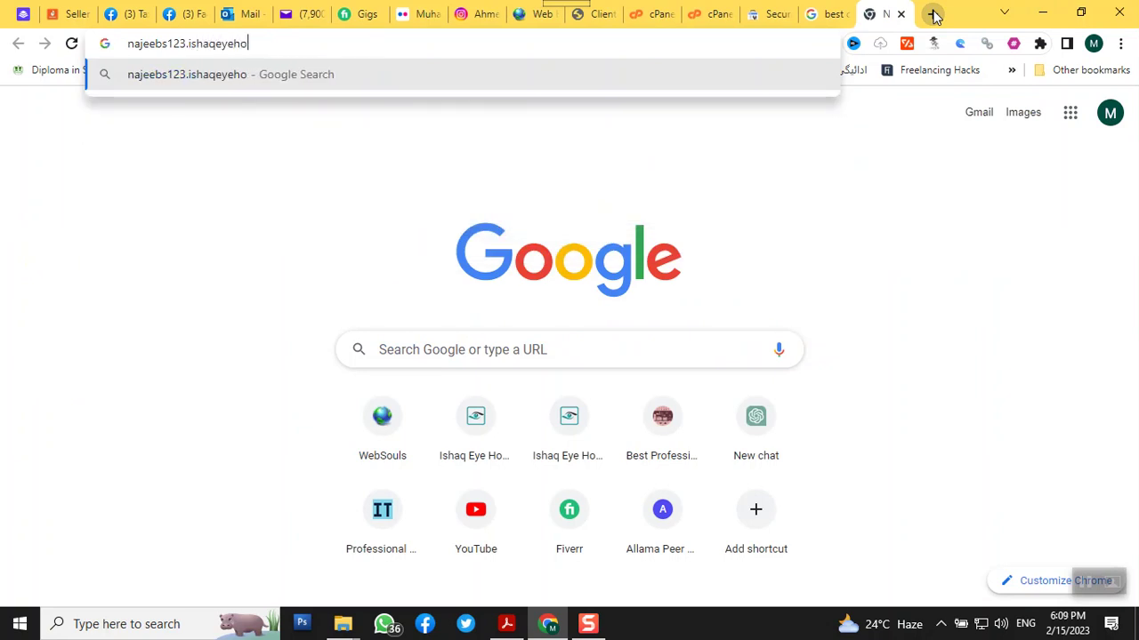
text(spital.com)
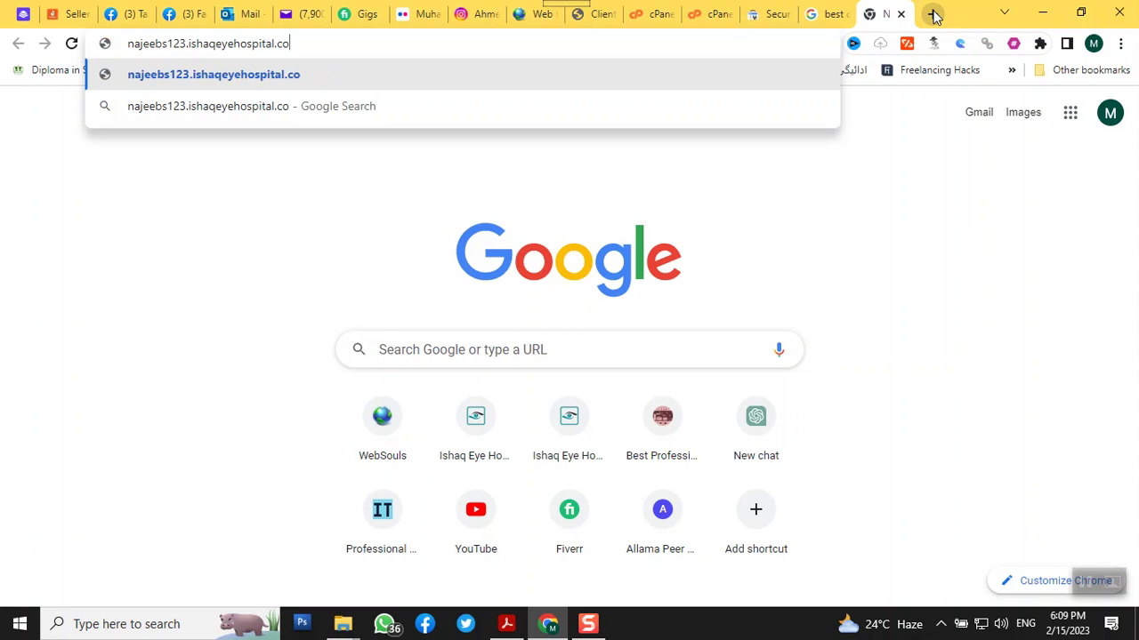
key(Return)
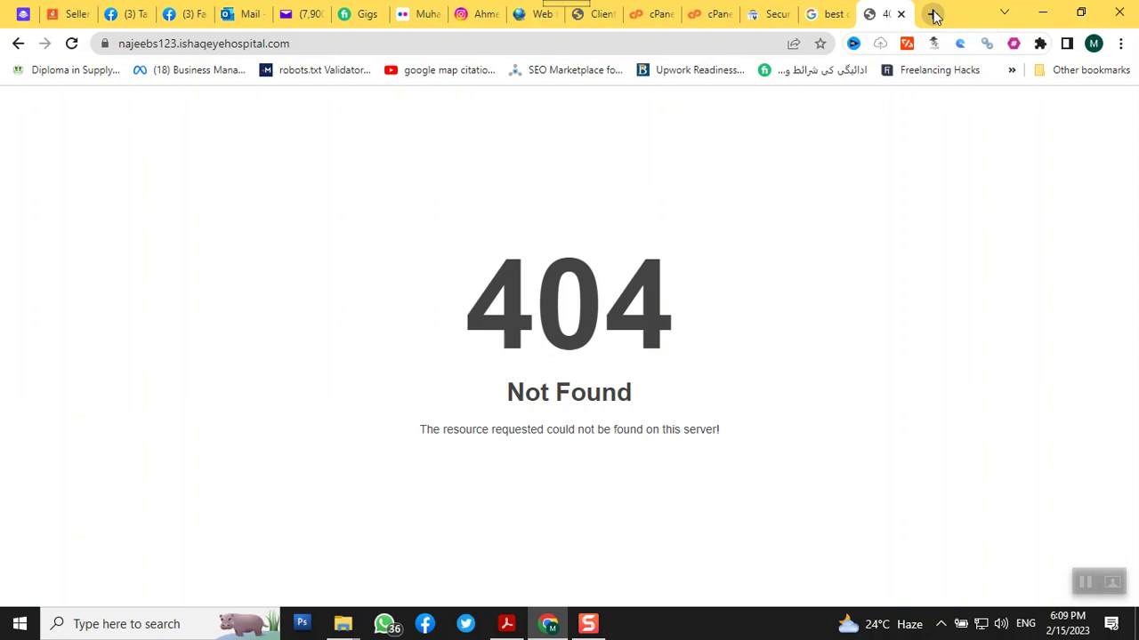
click(717, 14)
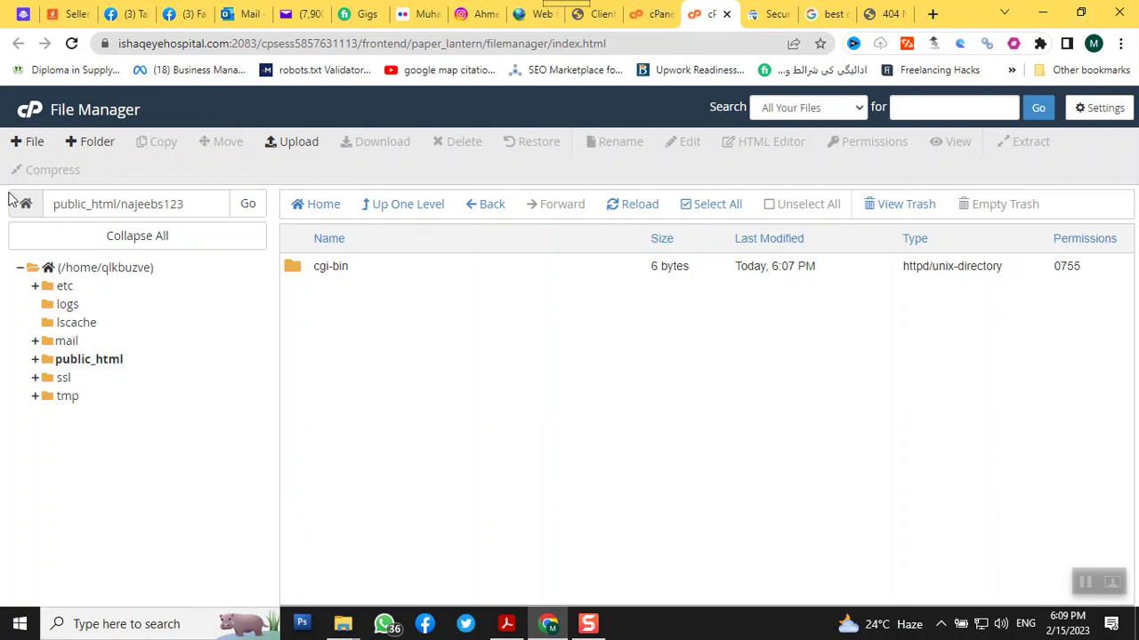
Create a new empty file named index.html in public_html/najeebs123
click(24, 143)
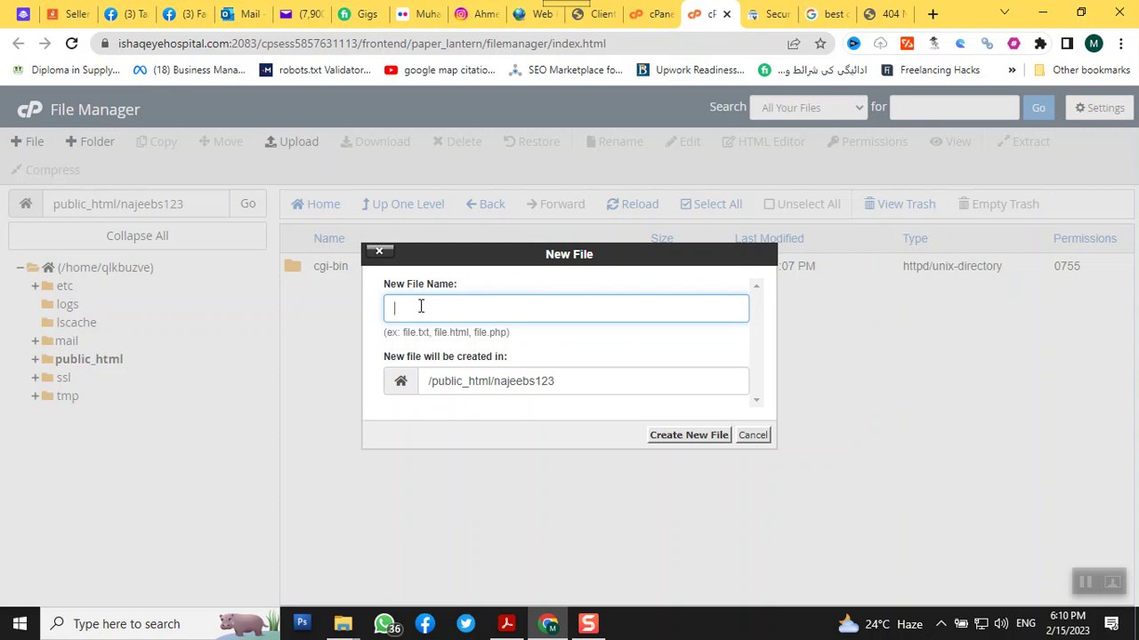
text(index.html)
key(Return)
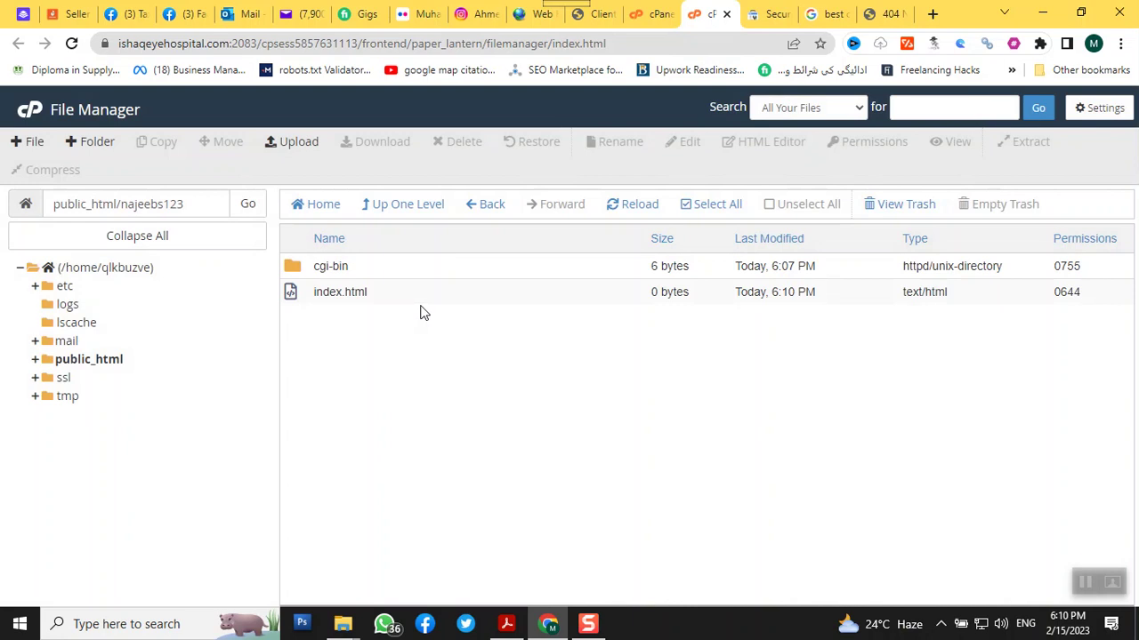
Open index.html in cPanel's file editor
click(460, 301)
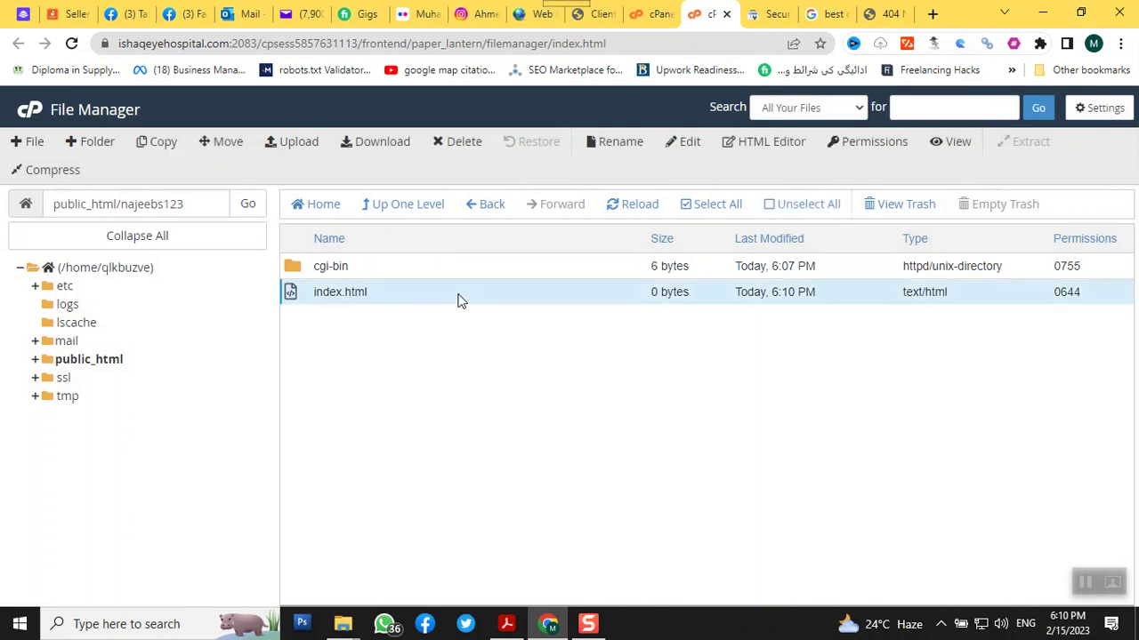
click(686, 144)
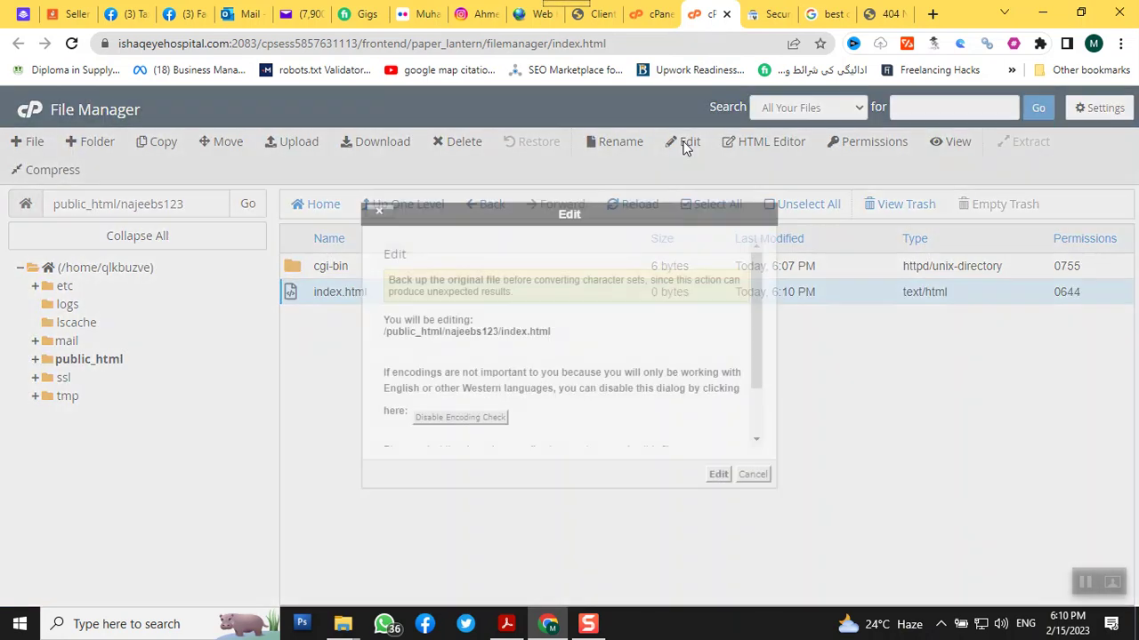
click(718, 473)
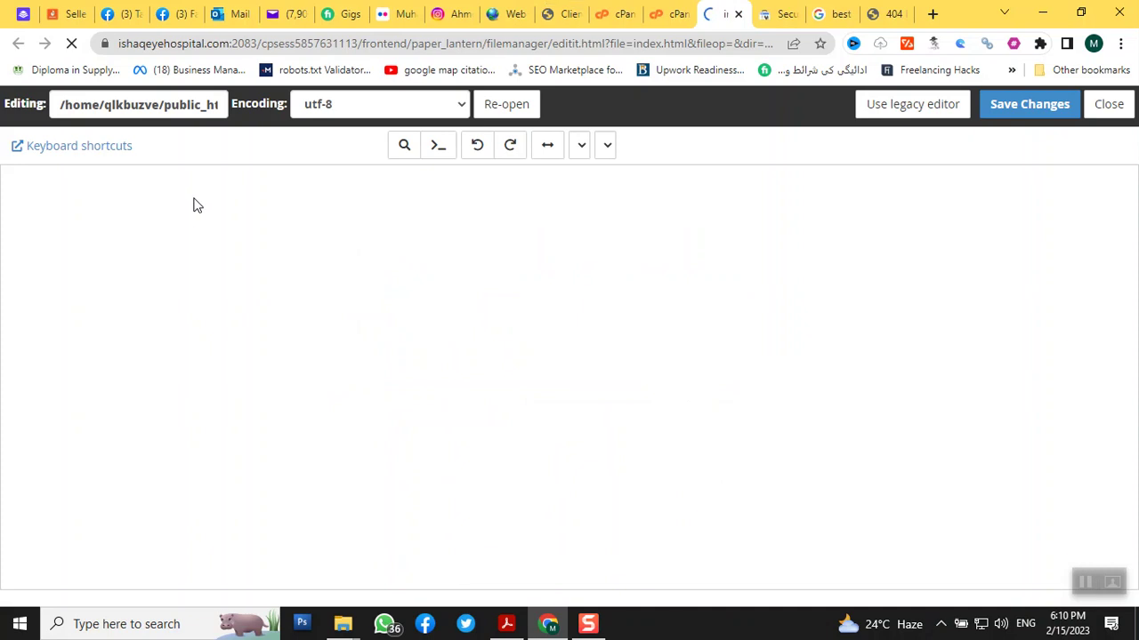
Write the html and body tag skeleton into index.html
text(<h)
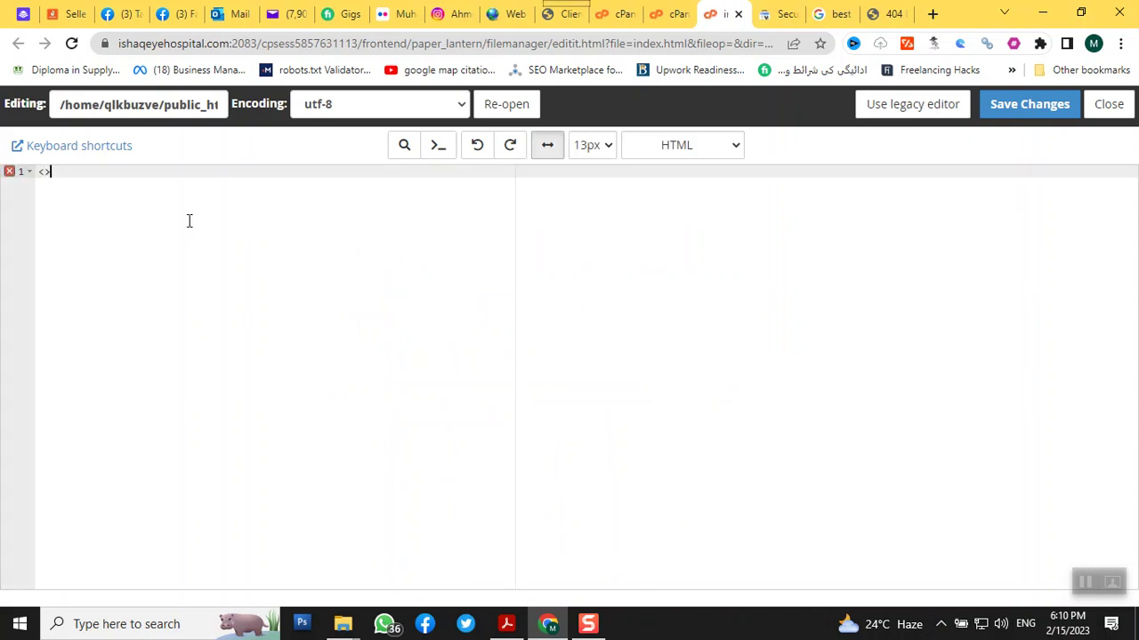
text(tml>)
key(Return)
text(</html>)
key(Up)
key(Return)
text(<)
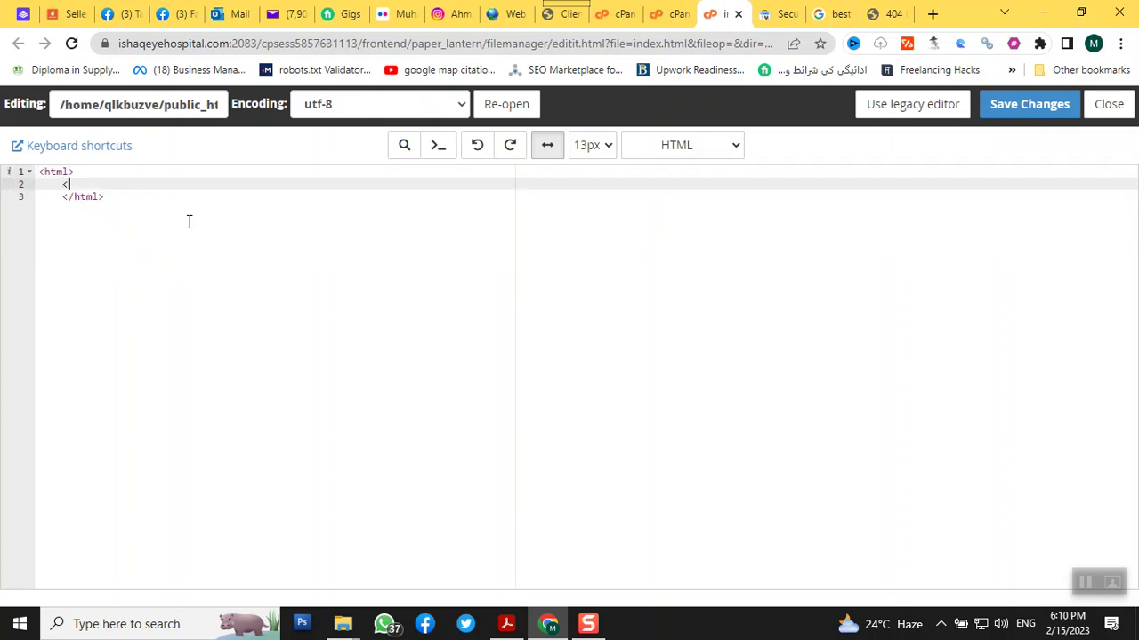
text(body></body>)
key(Return)
Add an h1 with bgcolor red, text white reading SITE UNDER CONSTRUCTION, and save
text(<h1 bgcolor="red" text="white)
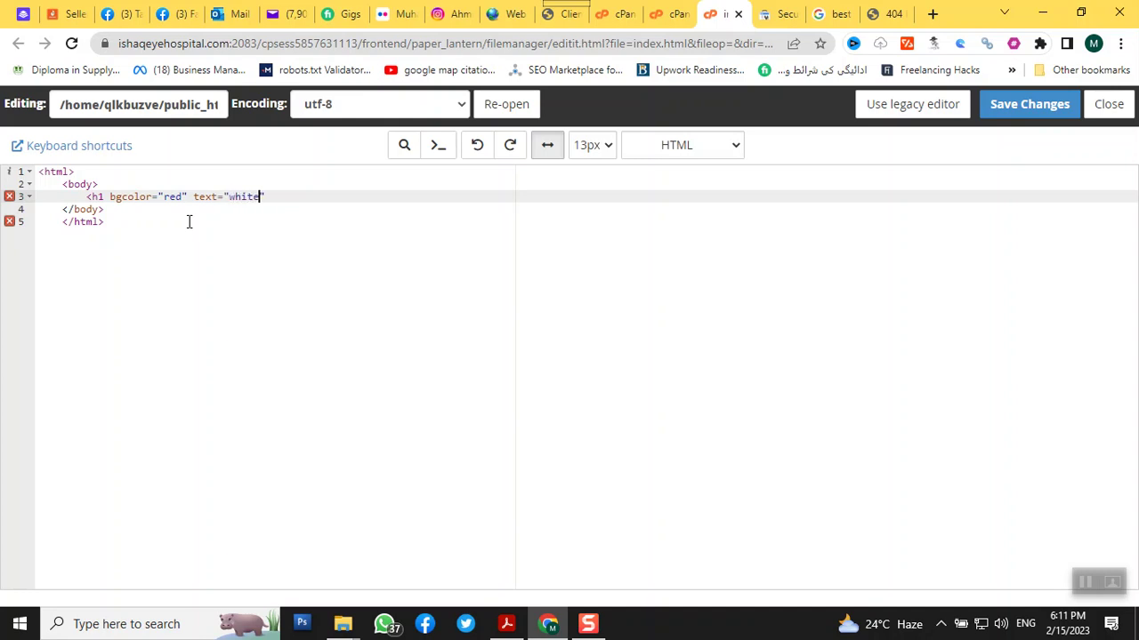
text(" >)
key(Return)
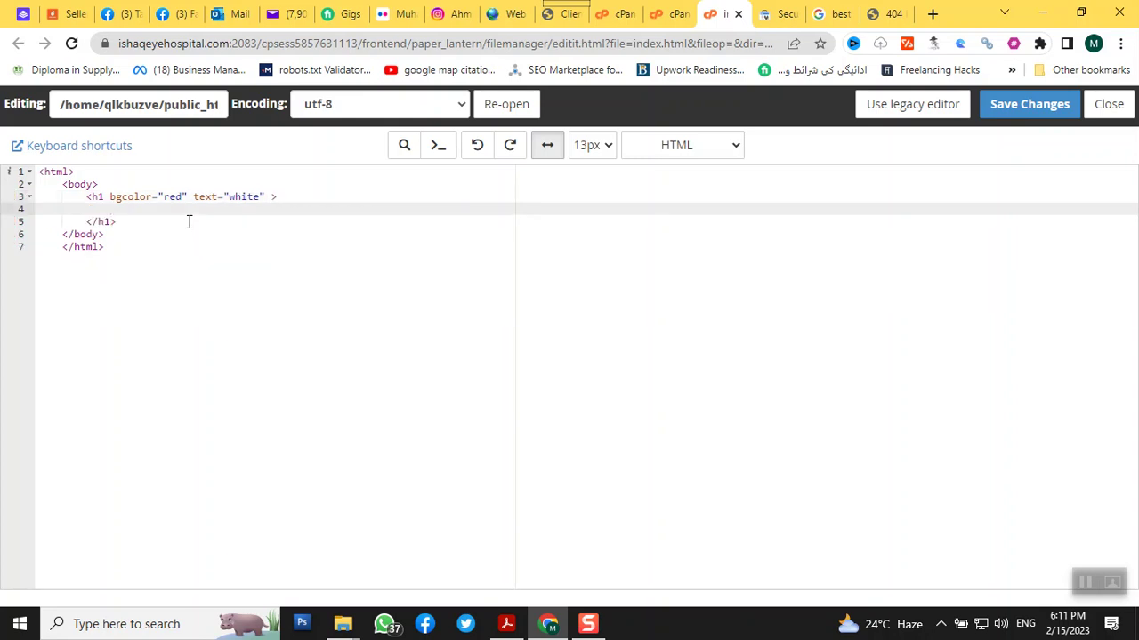
text(SITE UNDER CONSTRUCTION)
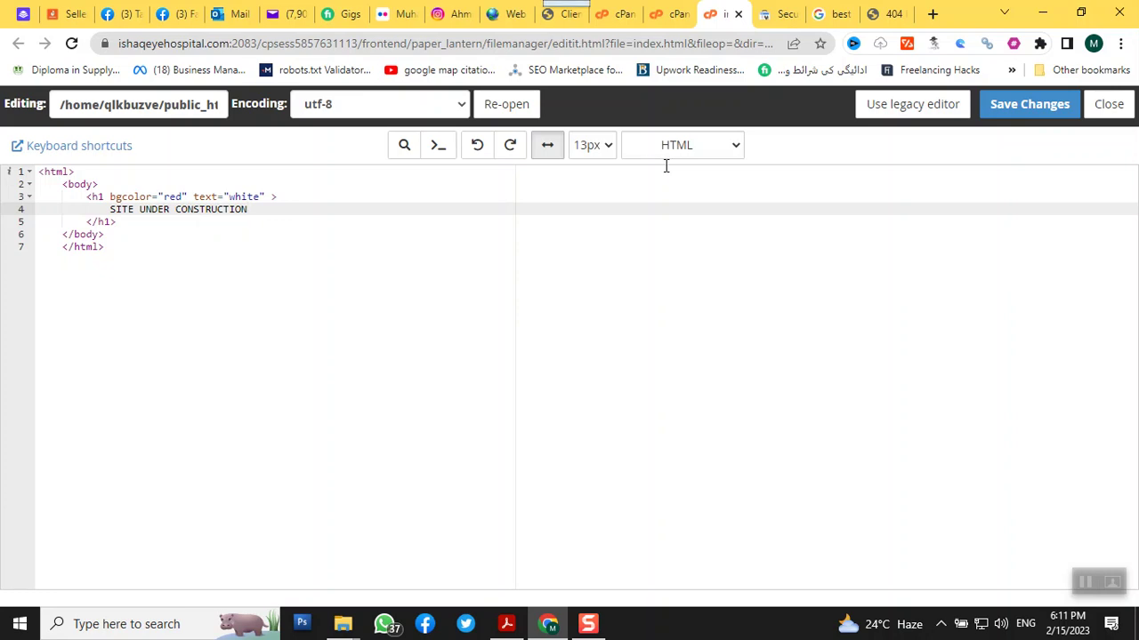
click(1006, 106)
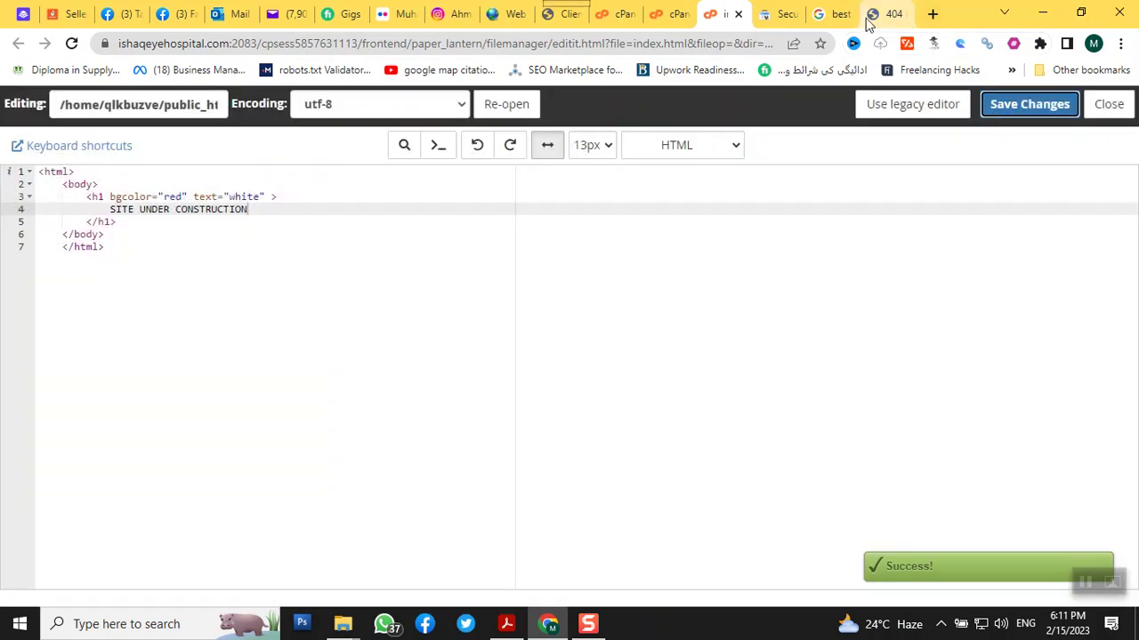
click(869, 16)
Reload the subdomain page to check the new heading, then return to the editor
right_click(874, 16)
click(917, 115)
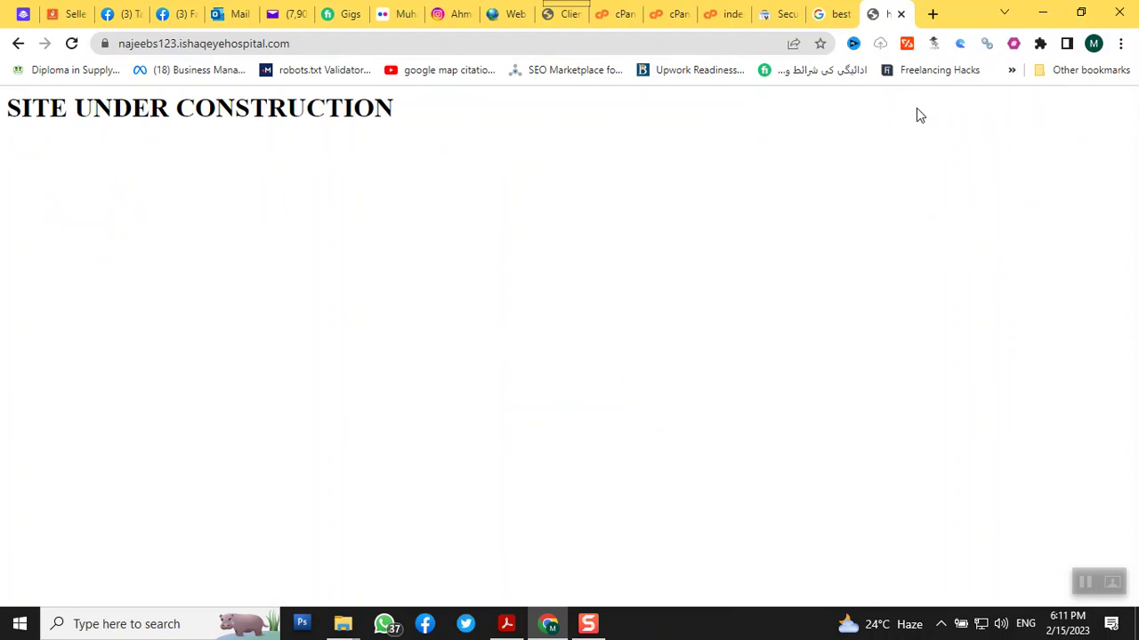
click(830, 17)
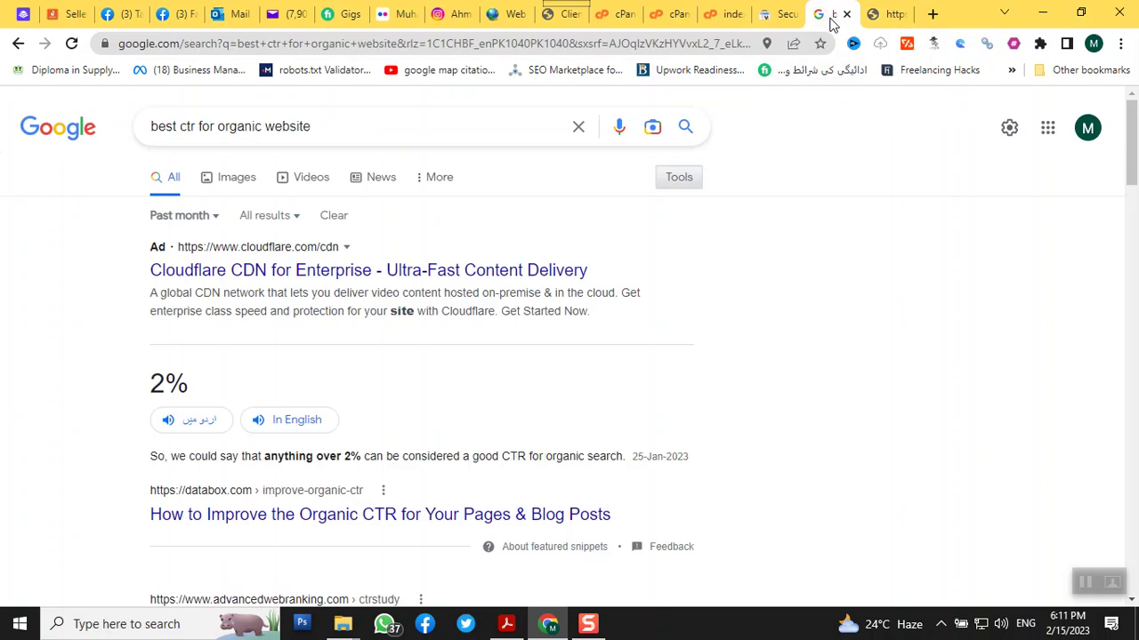
click(708, 15)
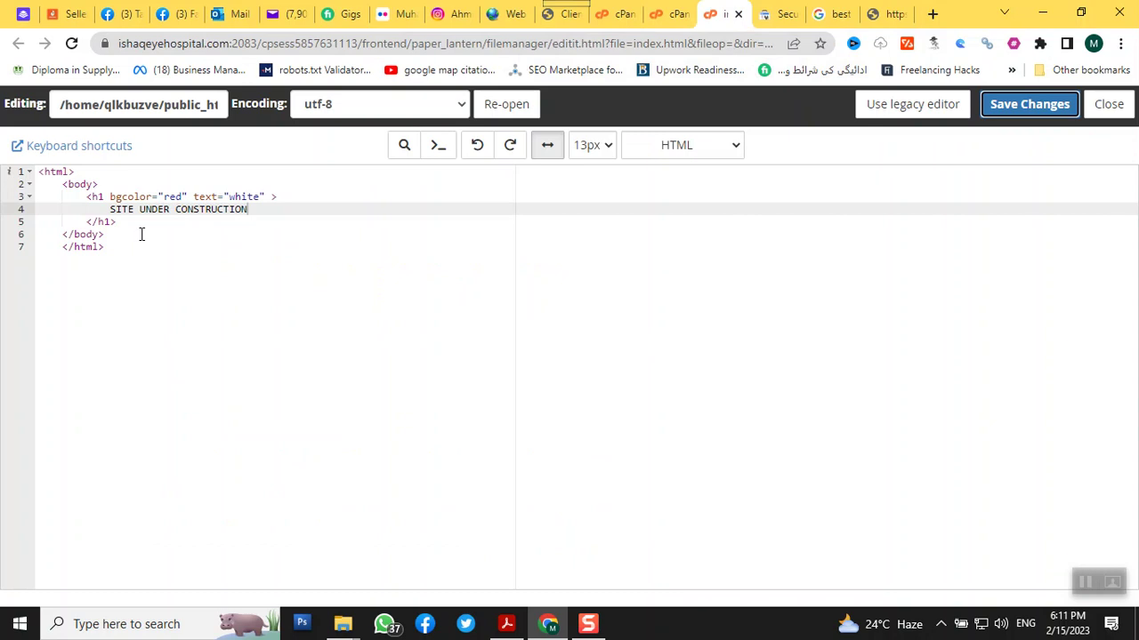
Tidy the h1 tag's bgcolor and text attributes, save index.html, and reload the live page
click(266, 196)
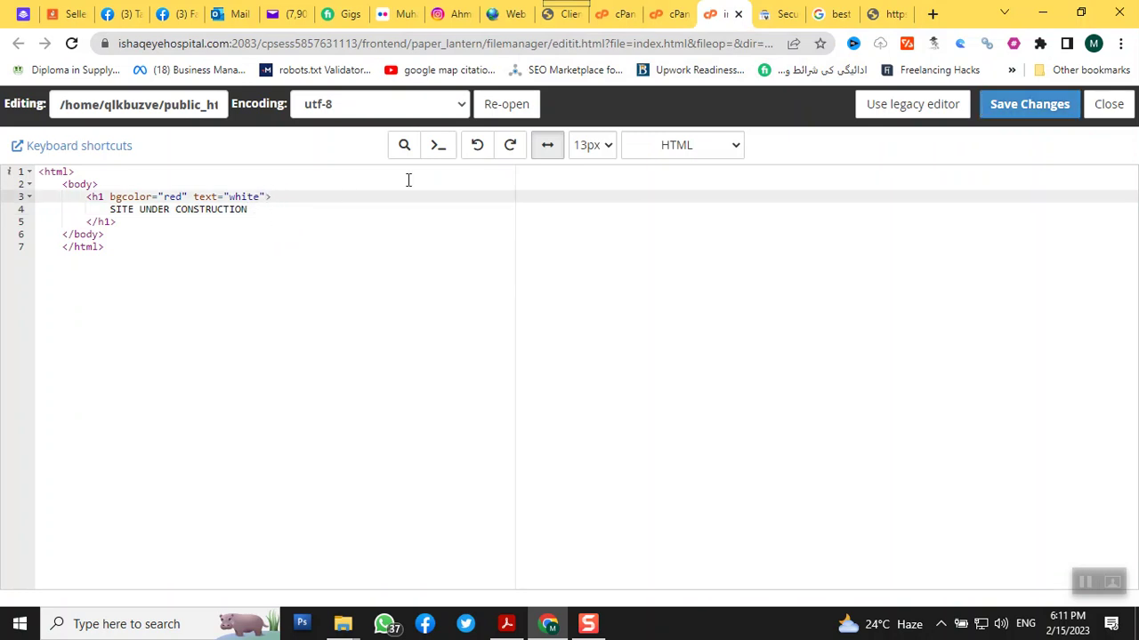
click(1058, 114)
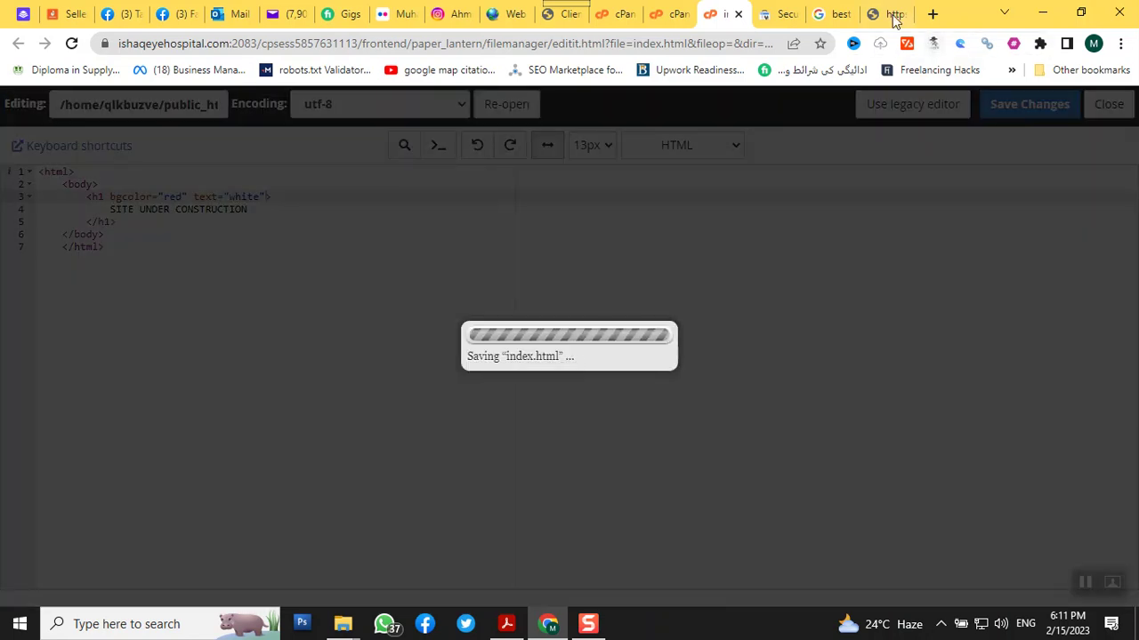
click(876, 14)
right_click(876, 14)
click(903, 116)
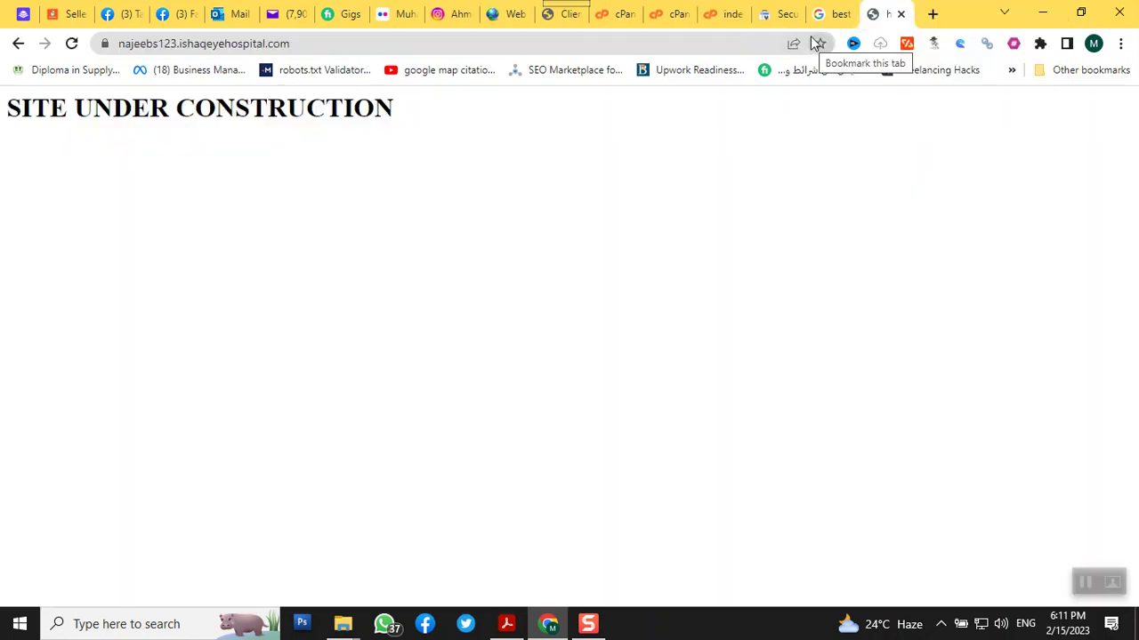
click(731, 18)
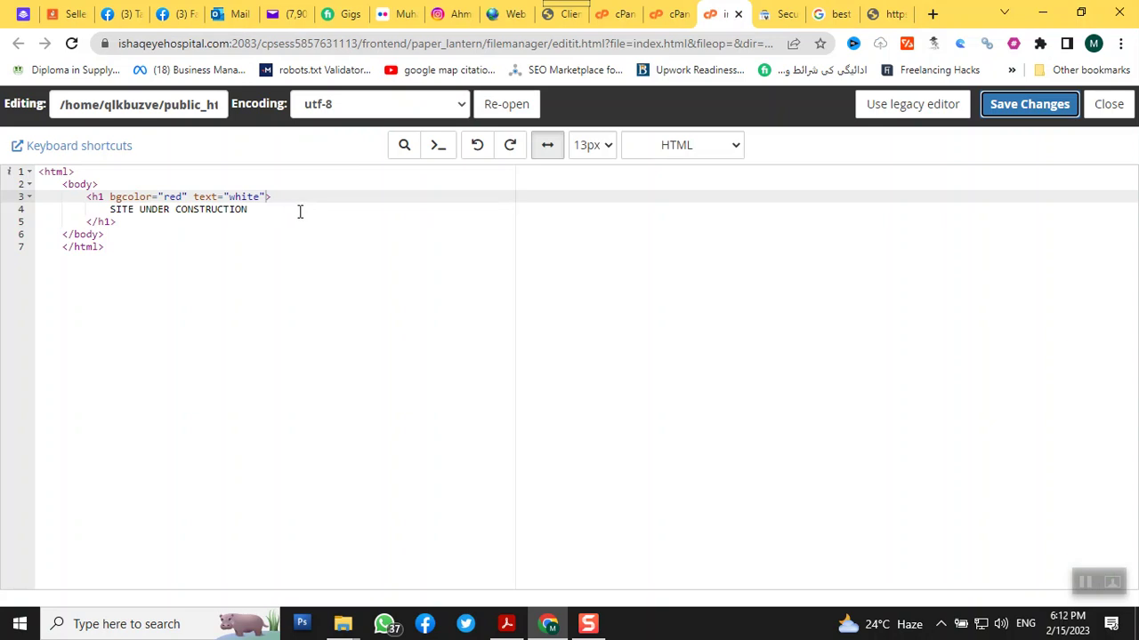
Move the bgcolor red and text white attributes from the h1 to the body tag and save
click(189, 197)
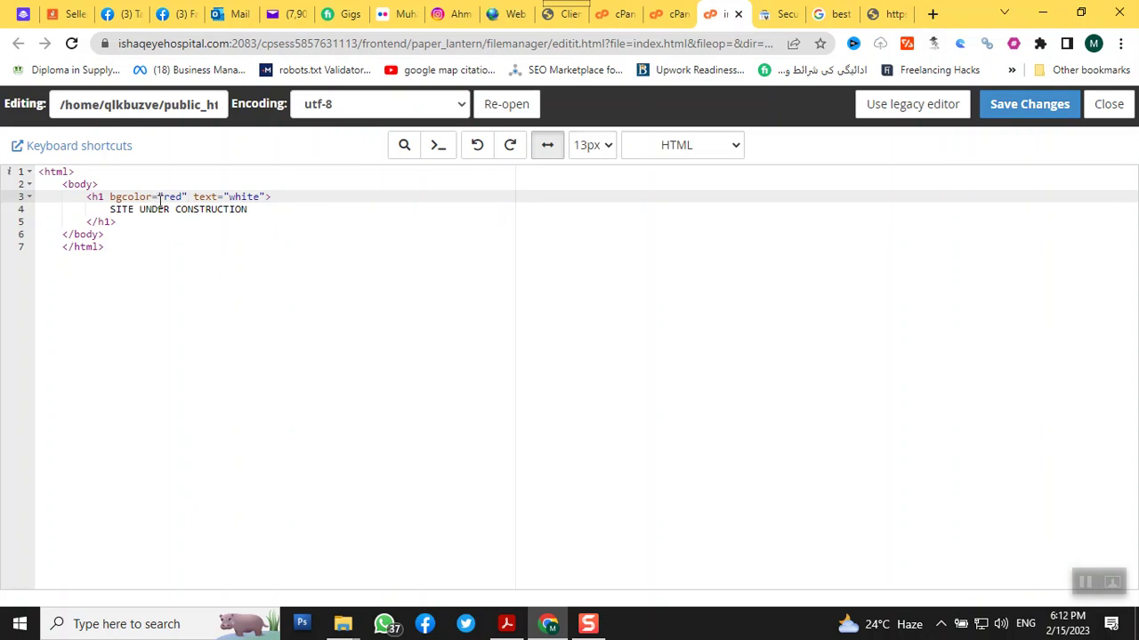
drag(112, 196, 261, 196)
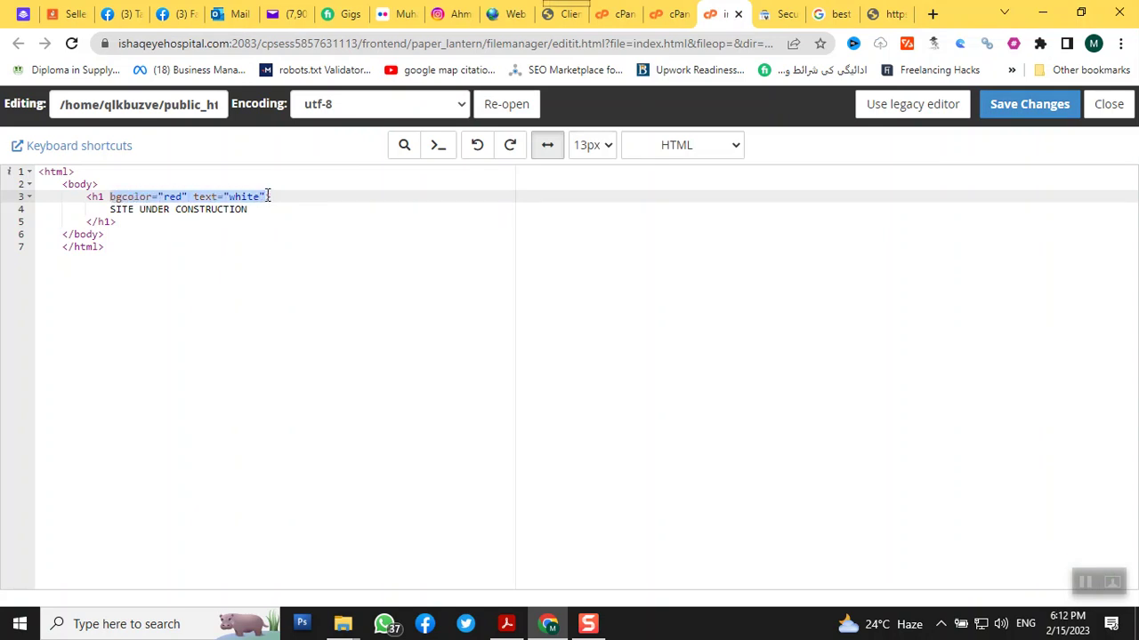
key(BackSpace)
key(BackSpace)
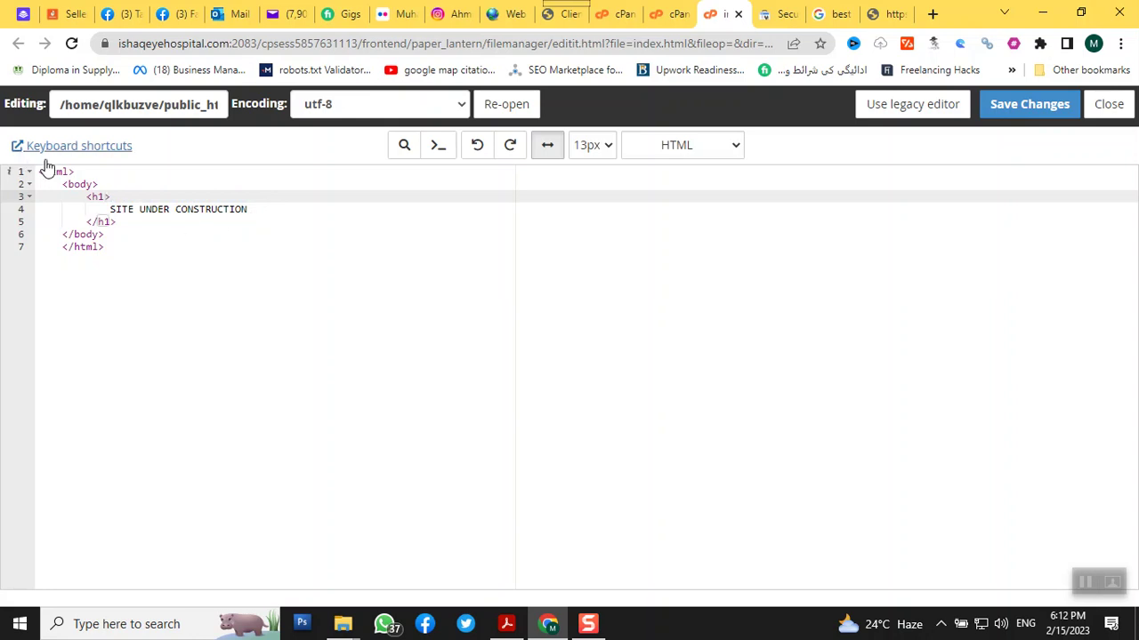
click(93, 184)
text(bgcolor="red" text="white")
click(1023, 104)
Reload the site to show SITE UNDER CONSTRUCTION on a full red page
click(873, 16)
right_click(873, 15)
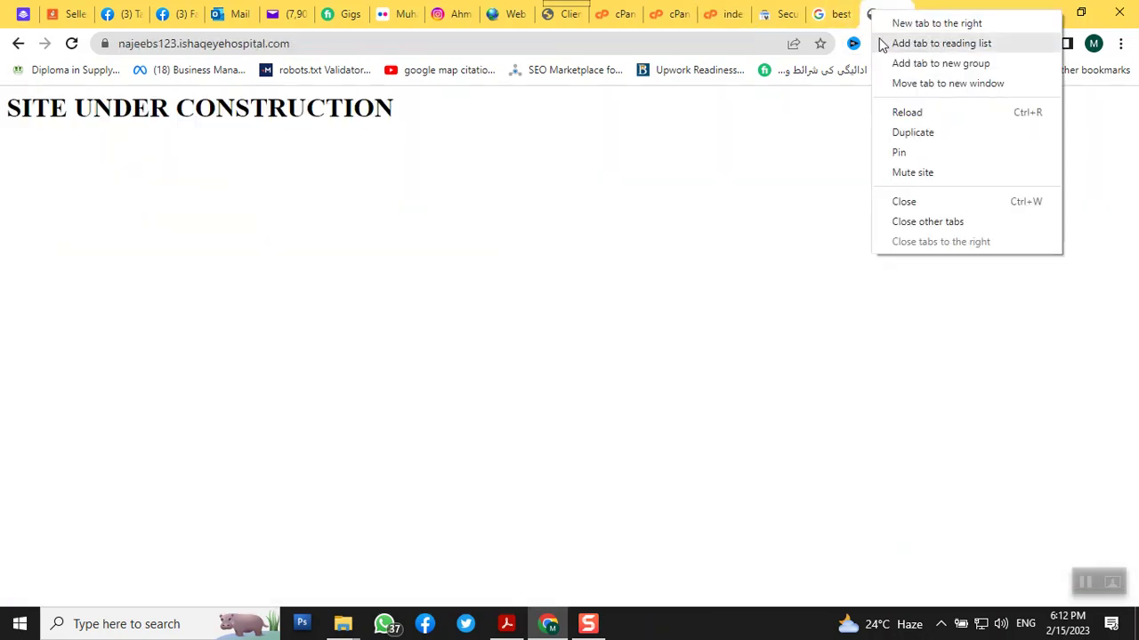
click(930, 116)
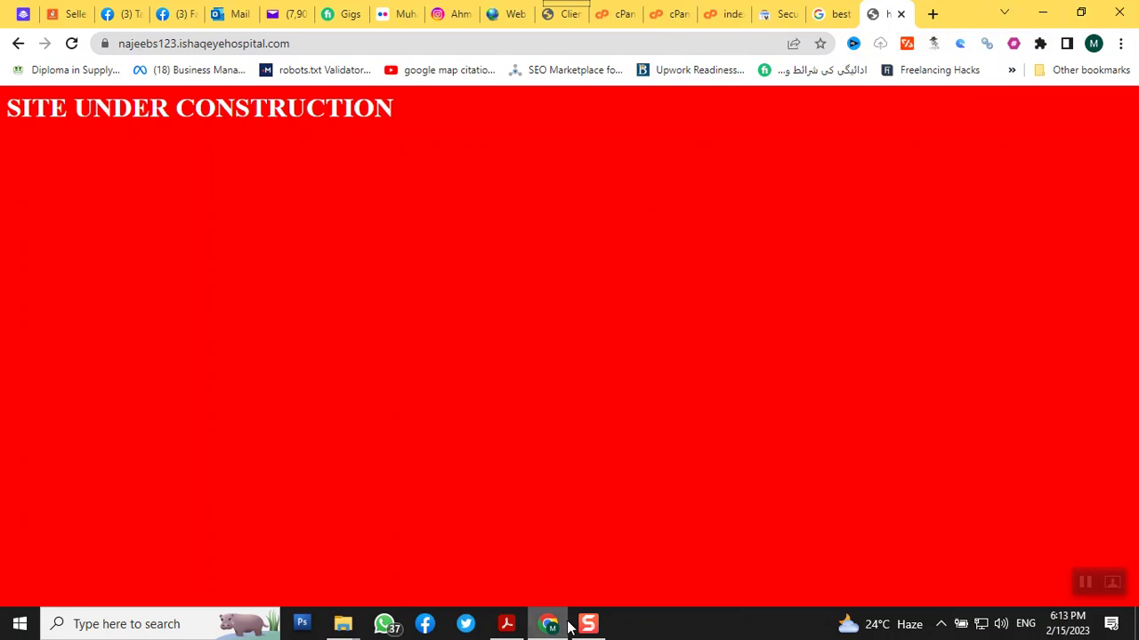
mouse_move(331, 626)
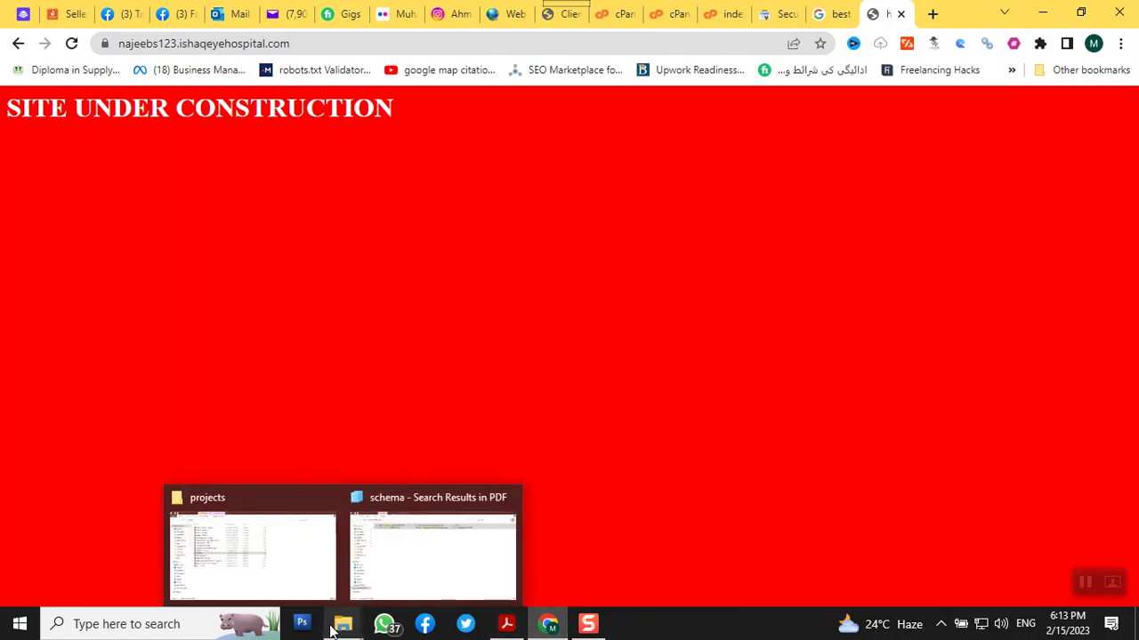
Launch the CEO Chrome profile shortcut from the projects folder in File Explorer
click(281, 564)
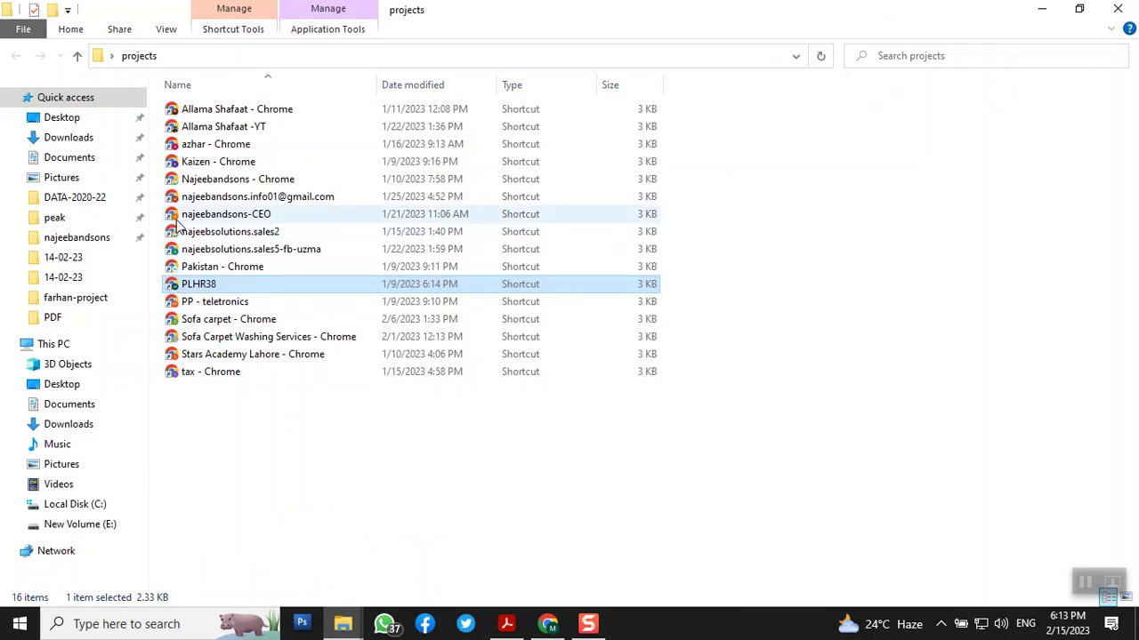
click(210, 217)
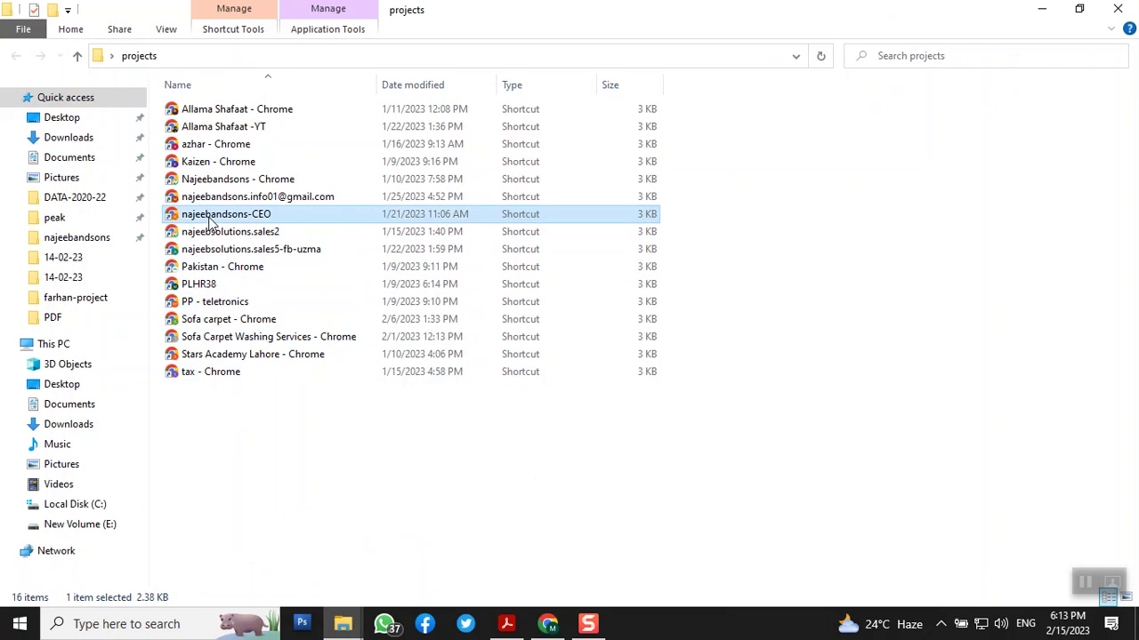
double_click(211, 222)
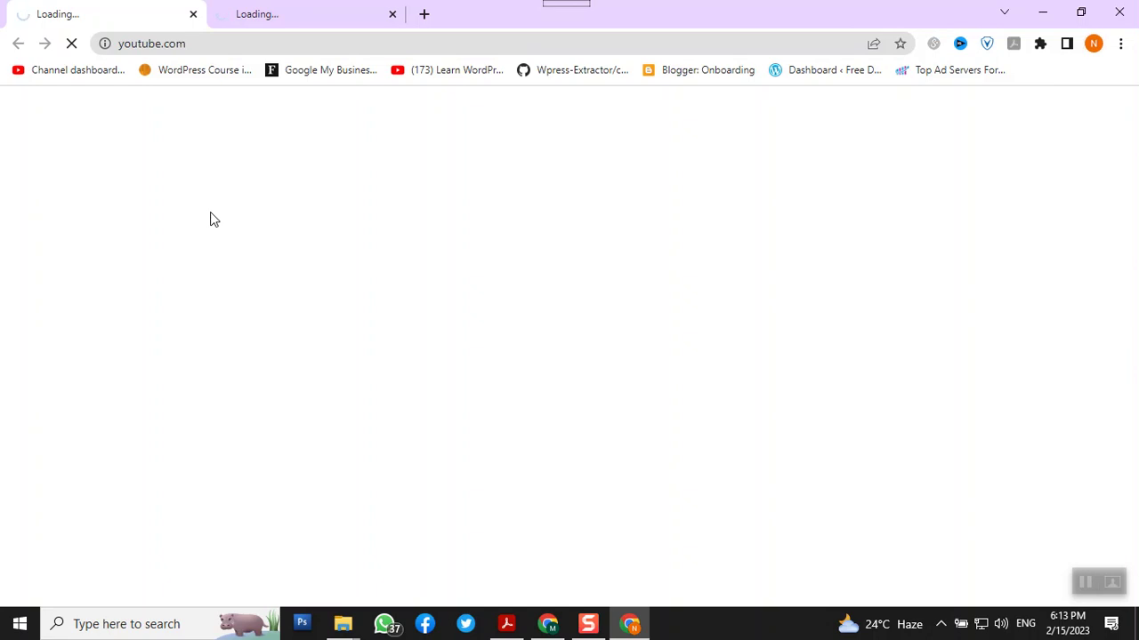
Open google.com in a new tab and search for 'search console', fixing the misspelled query
click(424, 13)
text(GOO)
key(Return)
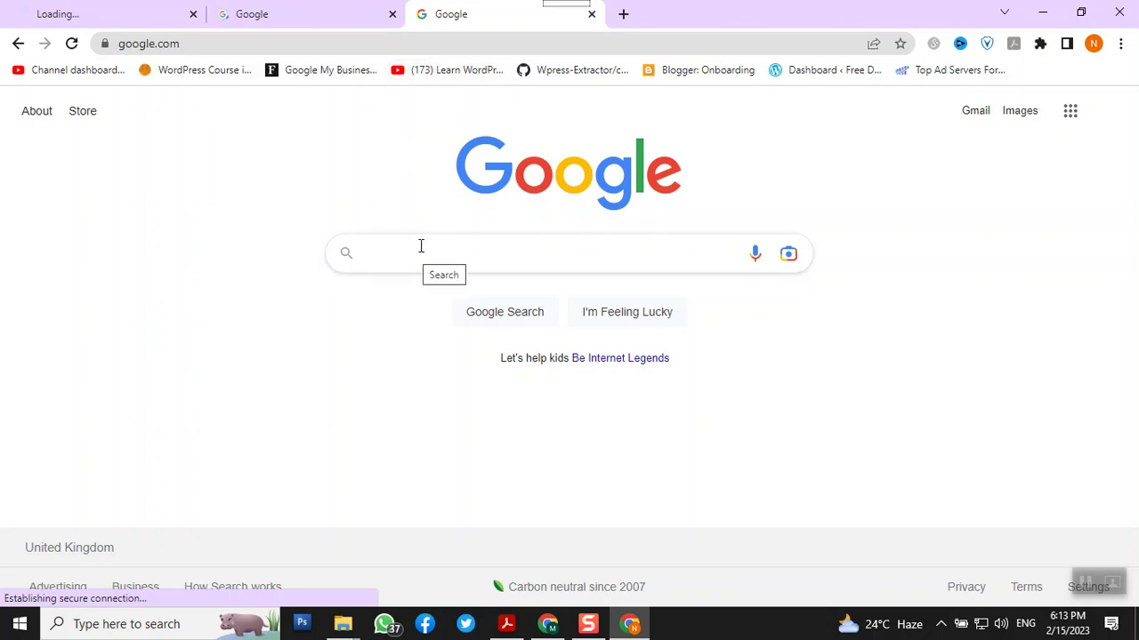
text(search d)
text(onsole)
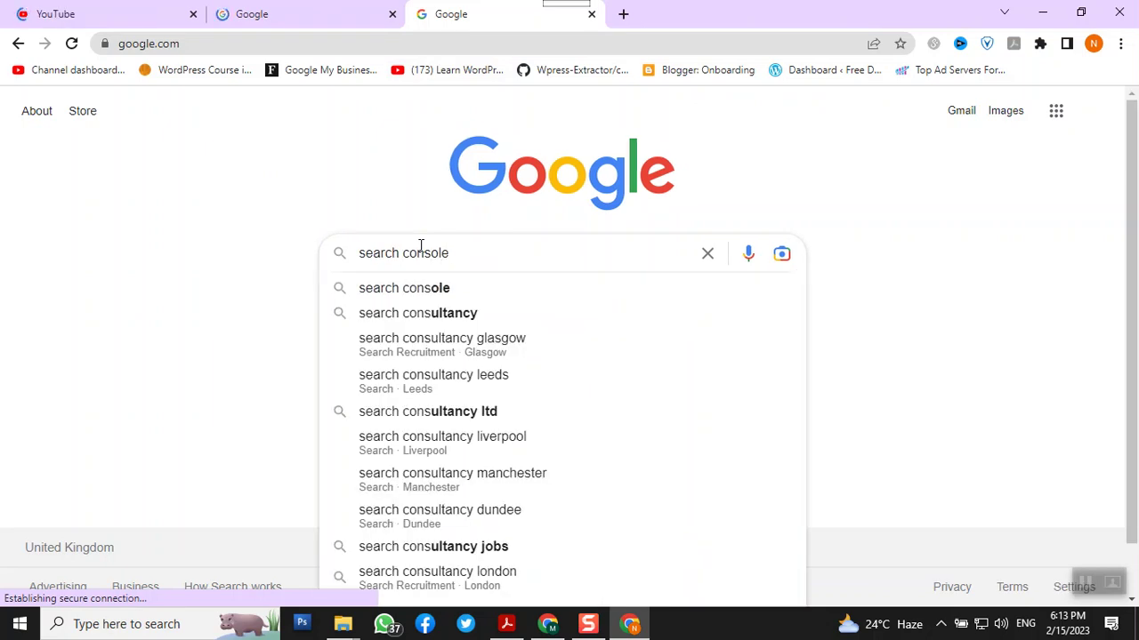
click(420, 247)
key(Escape)
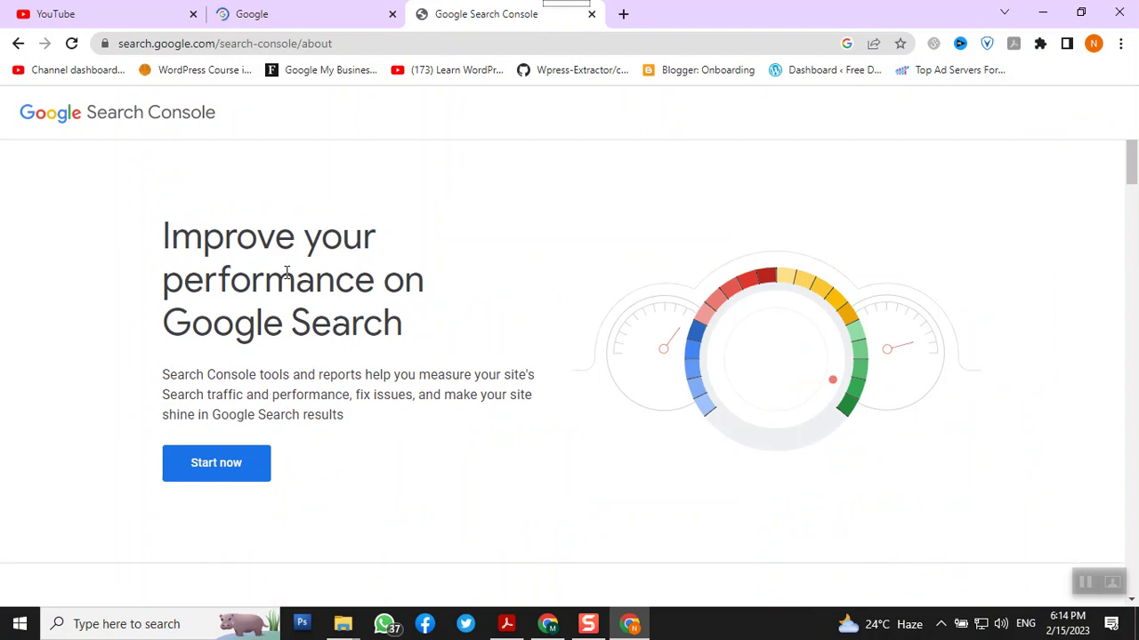
Start Search Console to reach its welcome page, then bring the other Chrome window forward
click(221, 471)
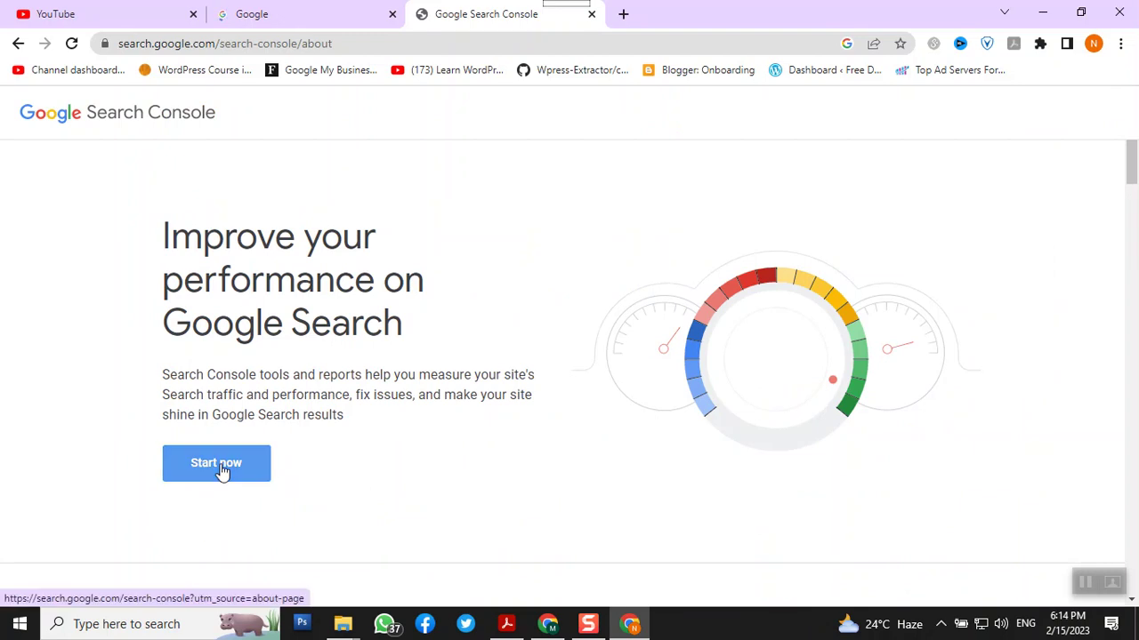
click(222, 470)
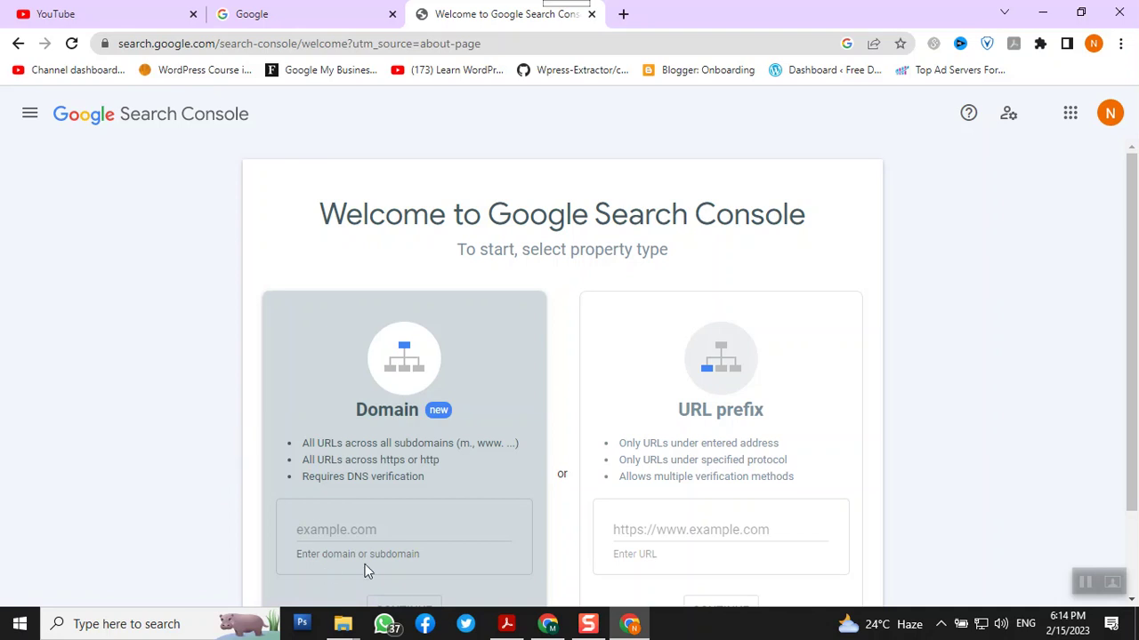
click(548, 624)
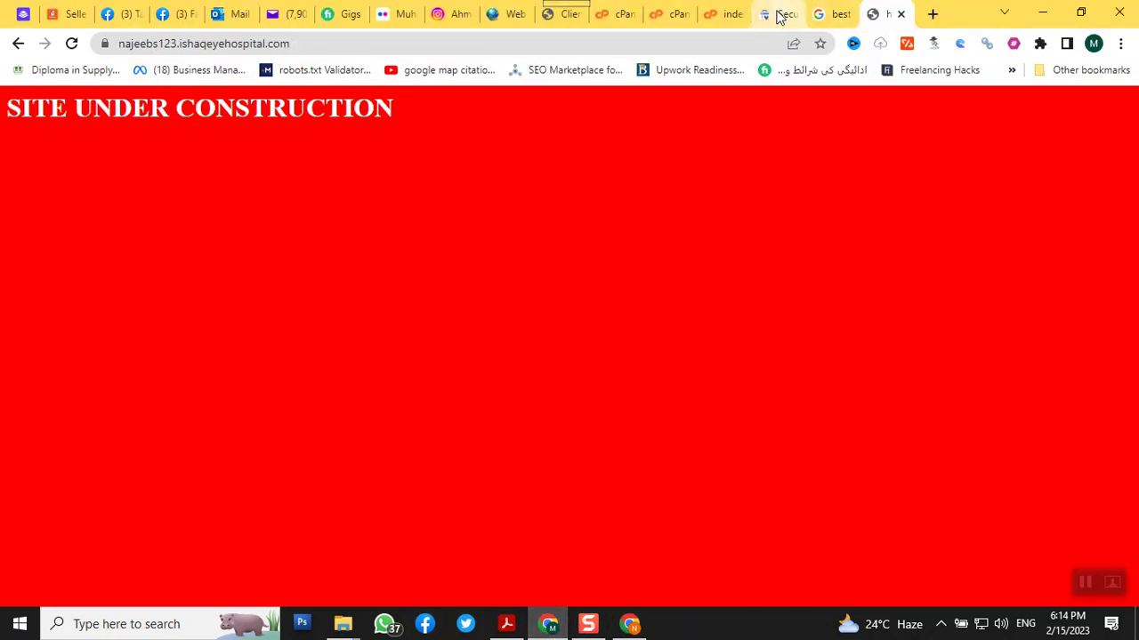
In the Search Console tab, open the property list, start adding a property, then cancel
click(780, 13)
scroll(140, 318, down, 5)
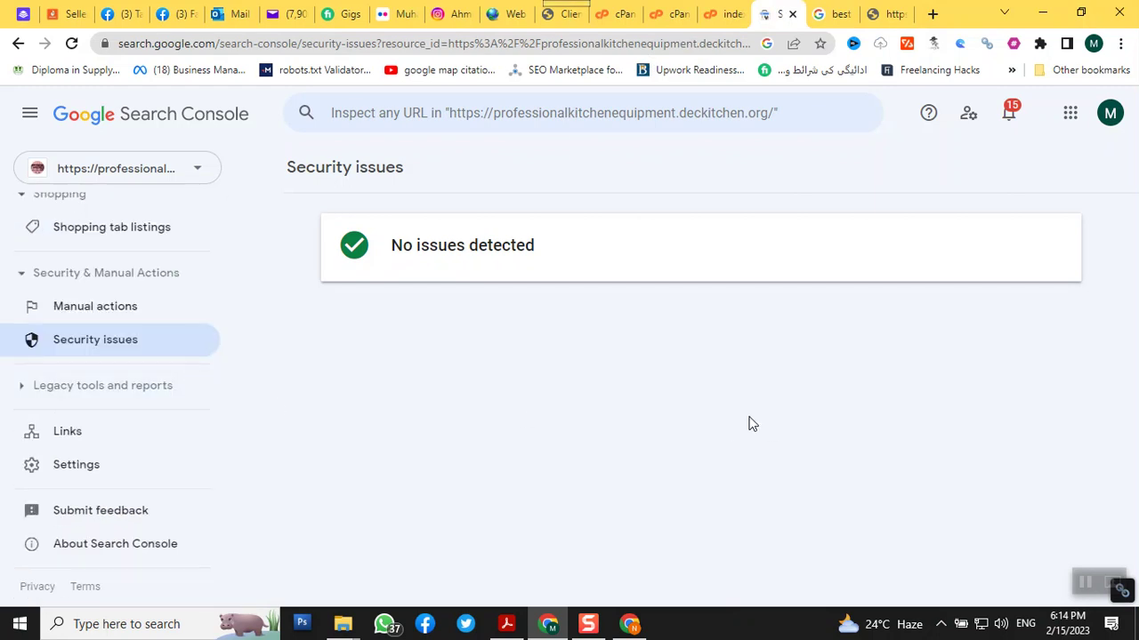
click(198, 175)
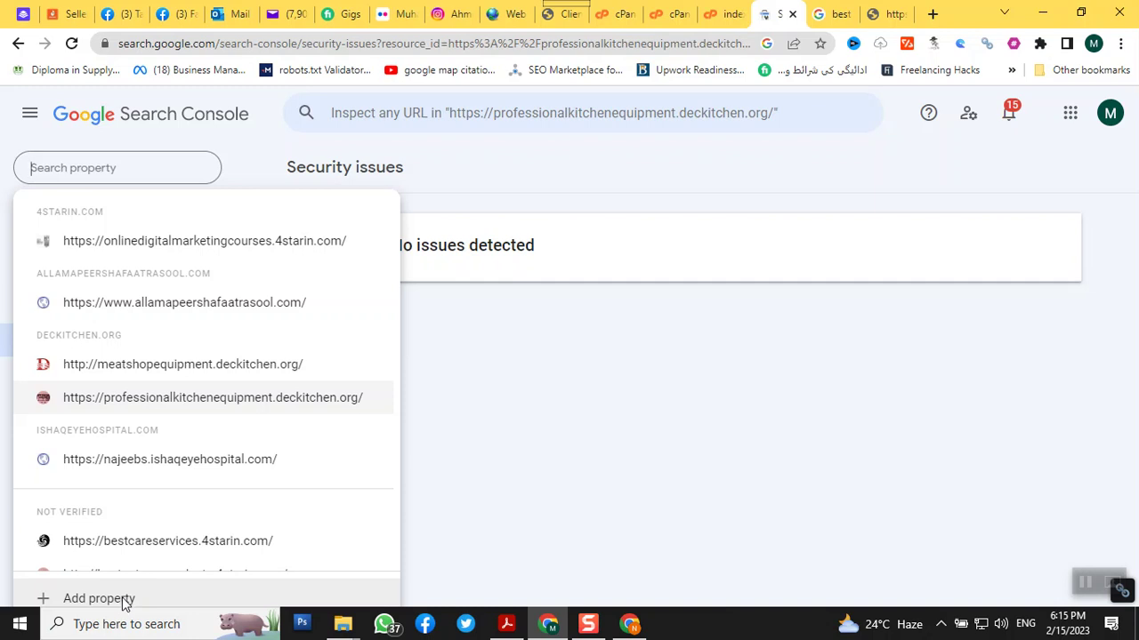
click(124, 600)
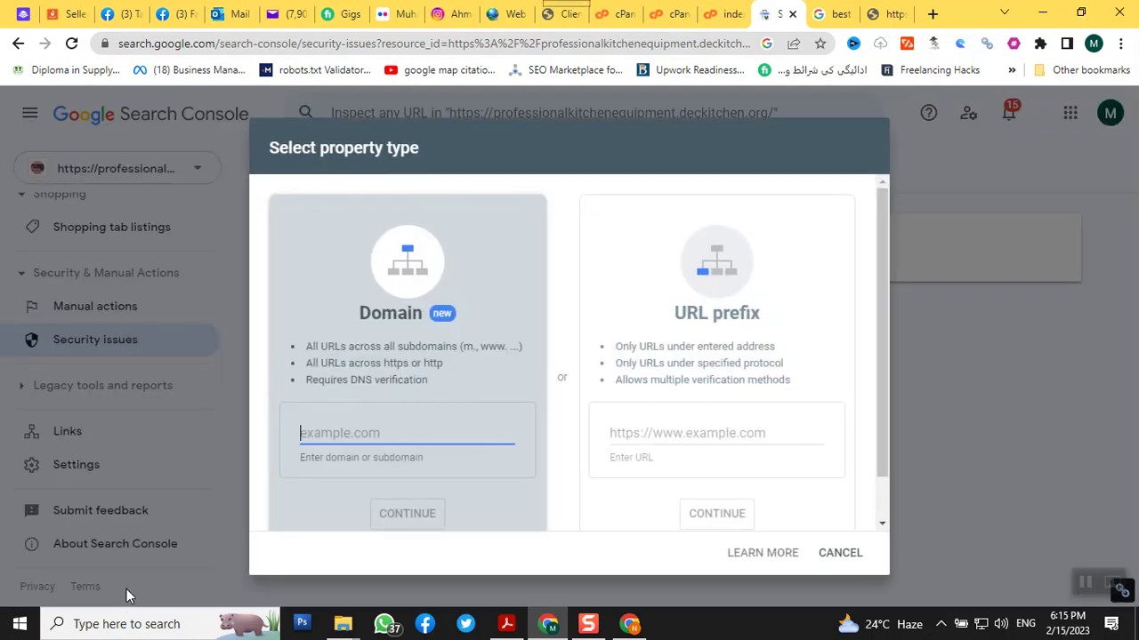
click(839, 554)
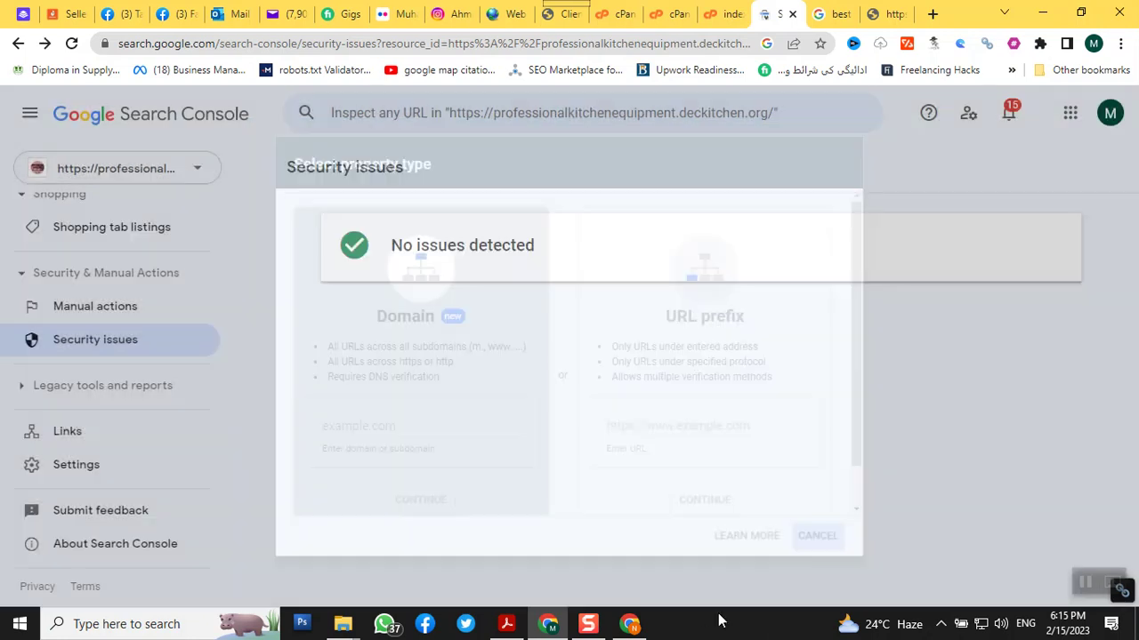
click(629, 624)
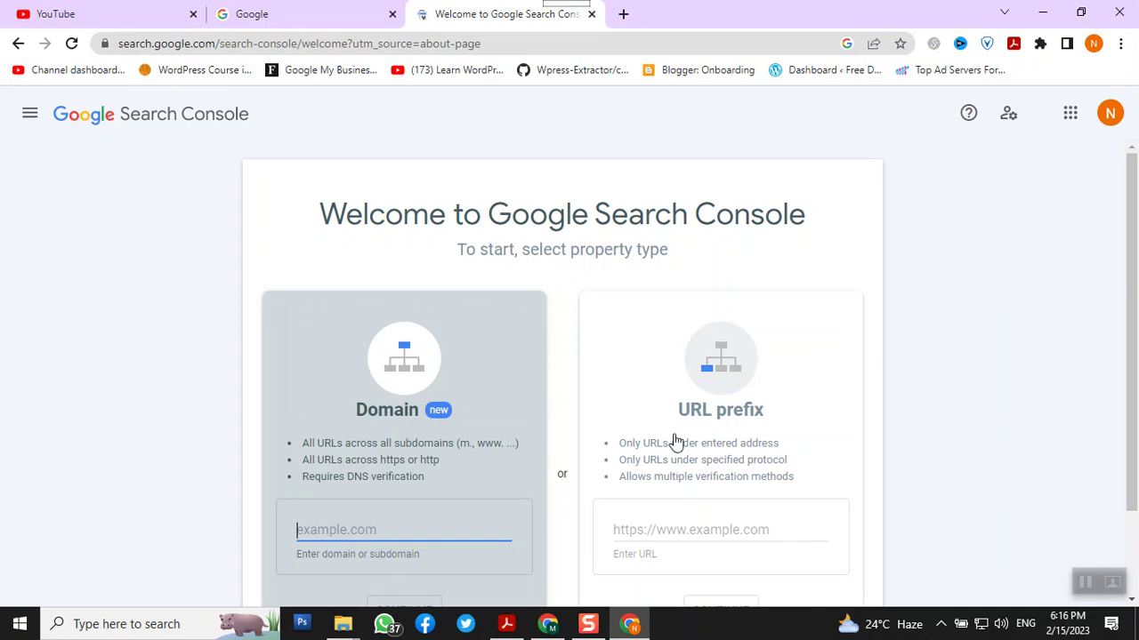
Pick URL prefix as the property type, then go to the red site's tab in the main window
click(655, 532)
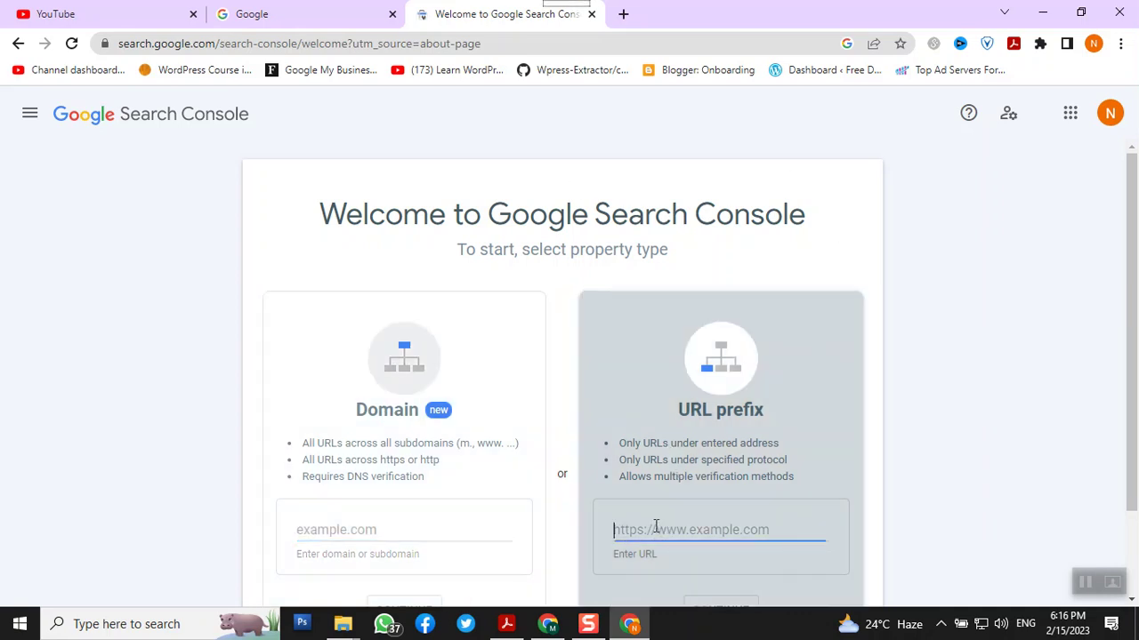
scroll(700, 489, down, 1)
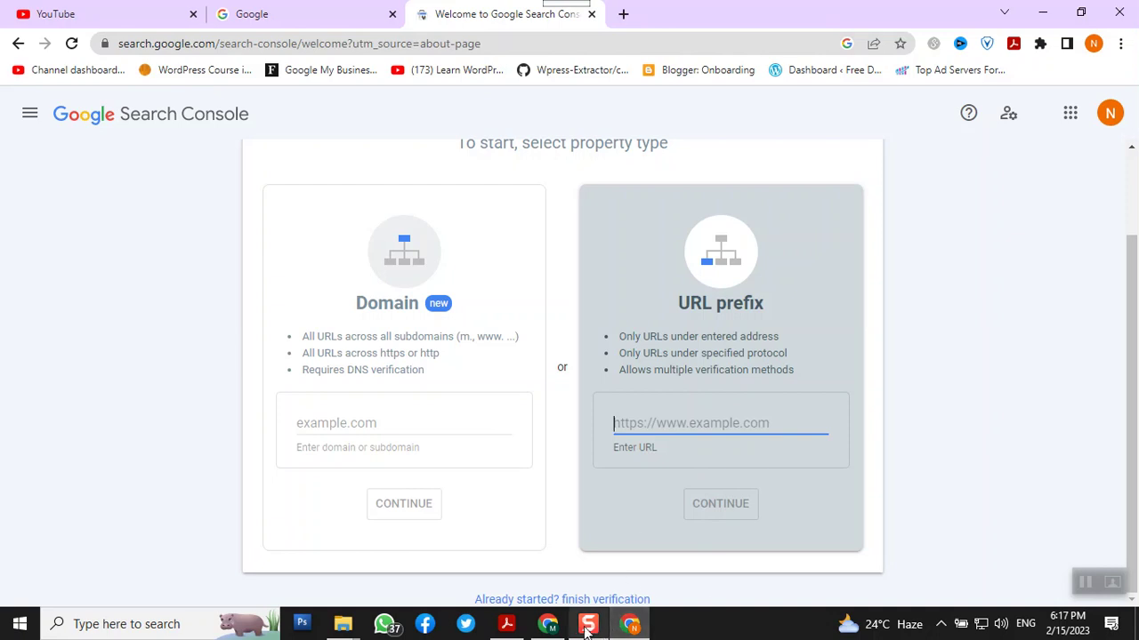
click(549, 624)
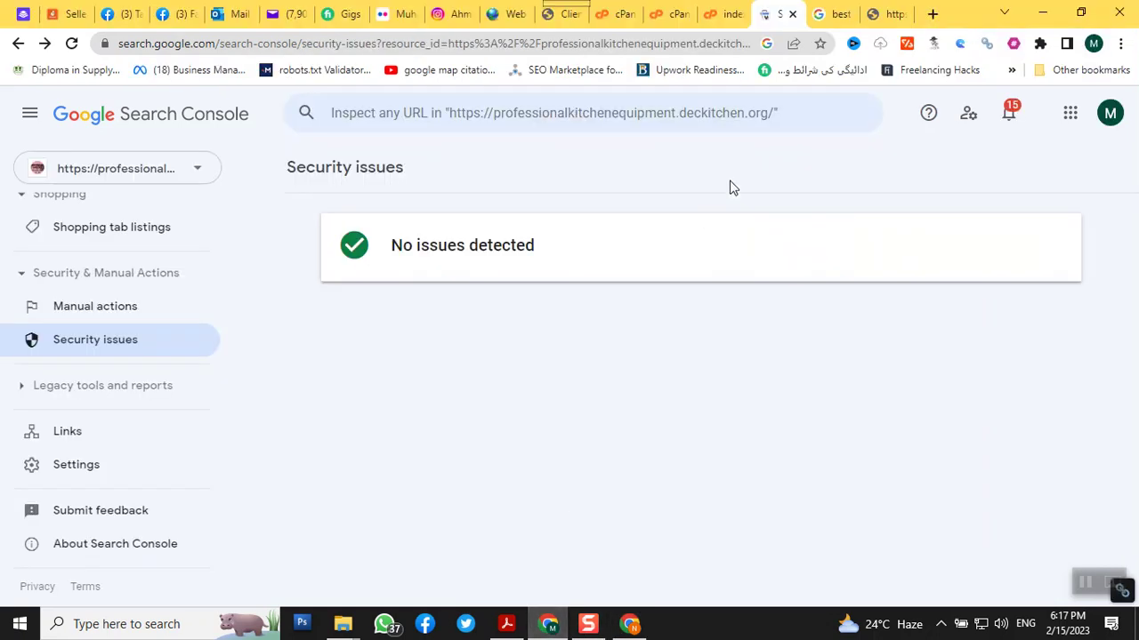
click(876, 16)
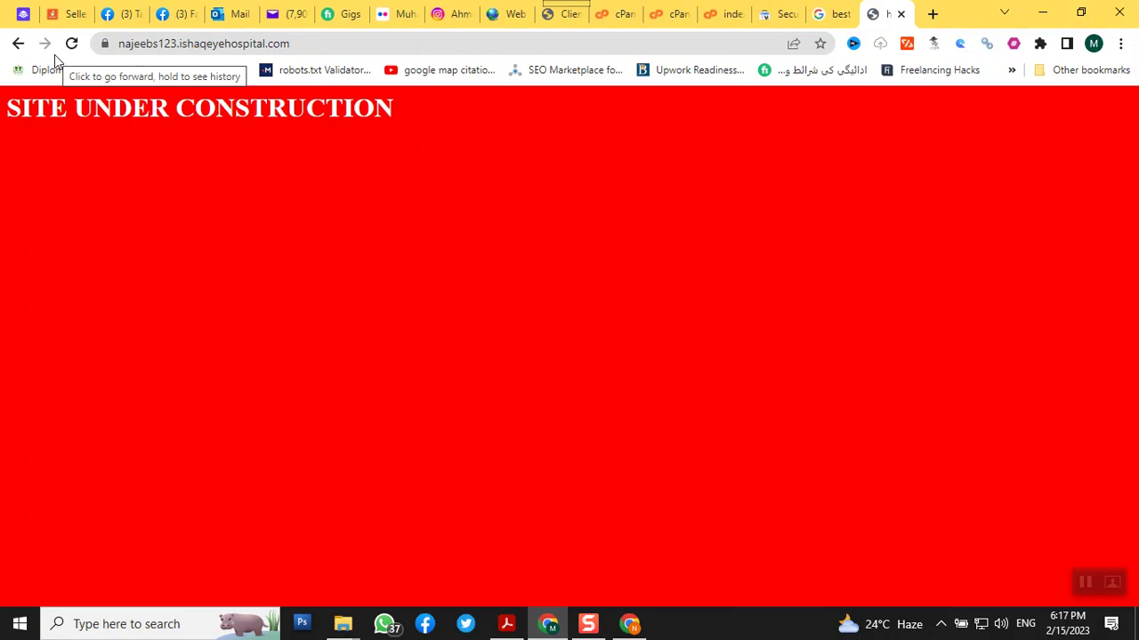
Copy the address najeebs123.ishaqeyehospital.com and minimize that browser window
click(122, 51)
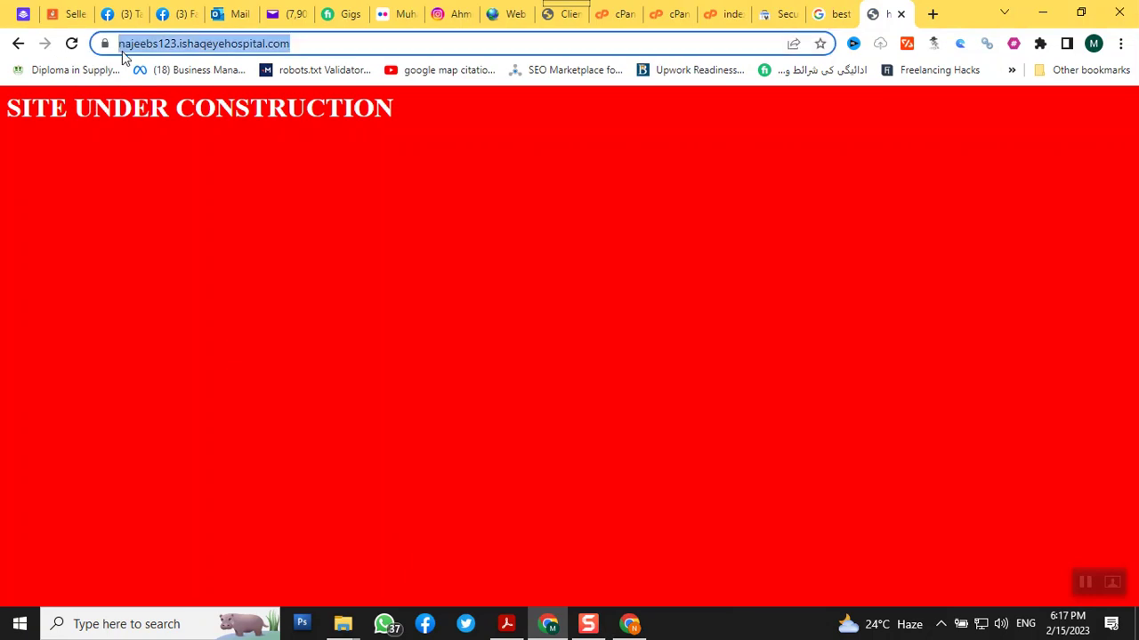
right_click(122, 51)
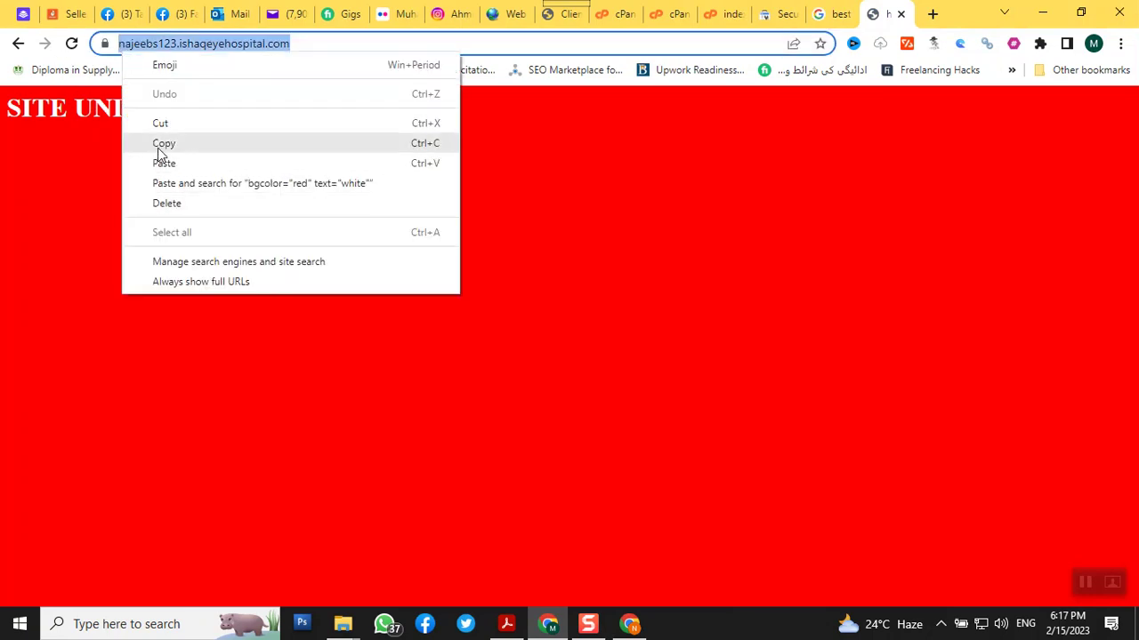
click(162, 146)
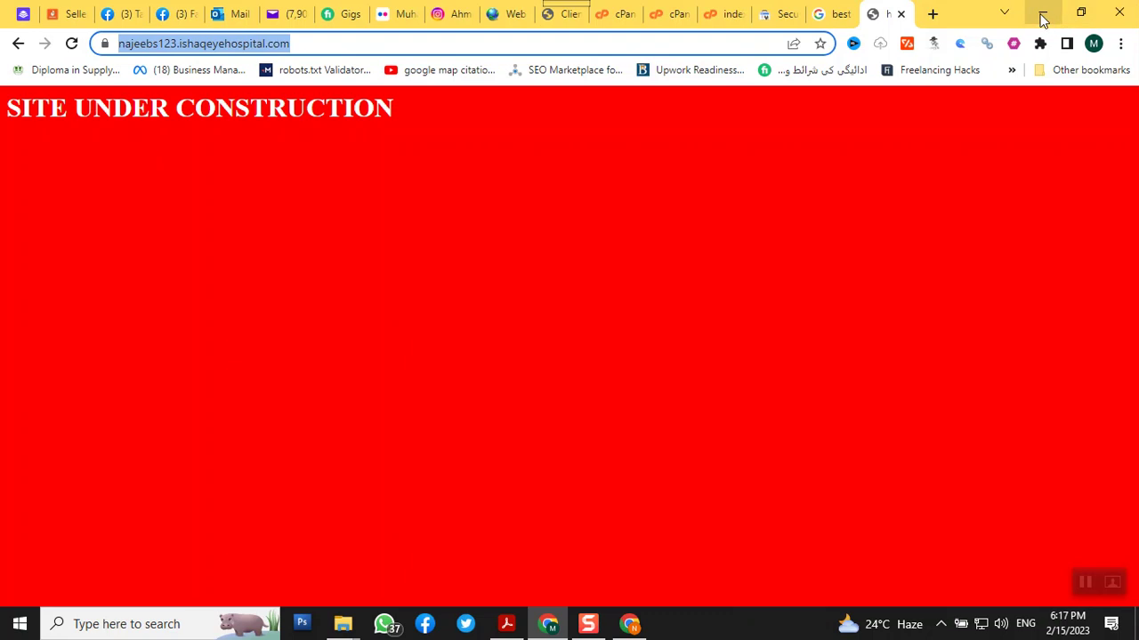
click(1043, 18)
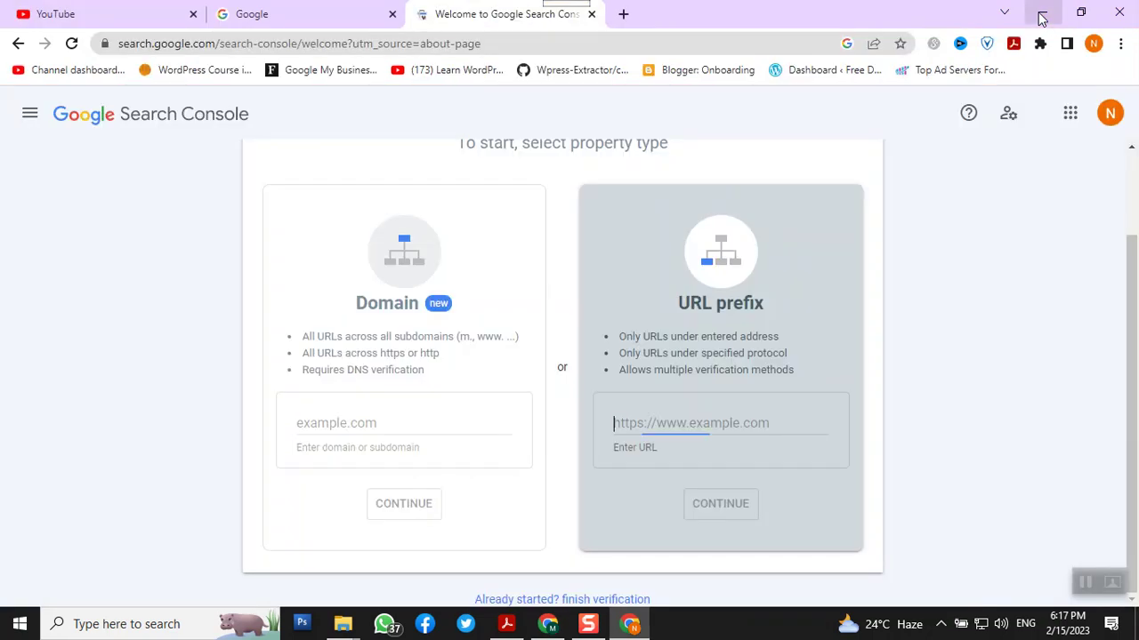
Paste the site address najeebs123.ishaqeyehospital.com into the URL prefix field as plain text
right_click(686, 426)
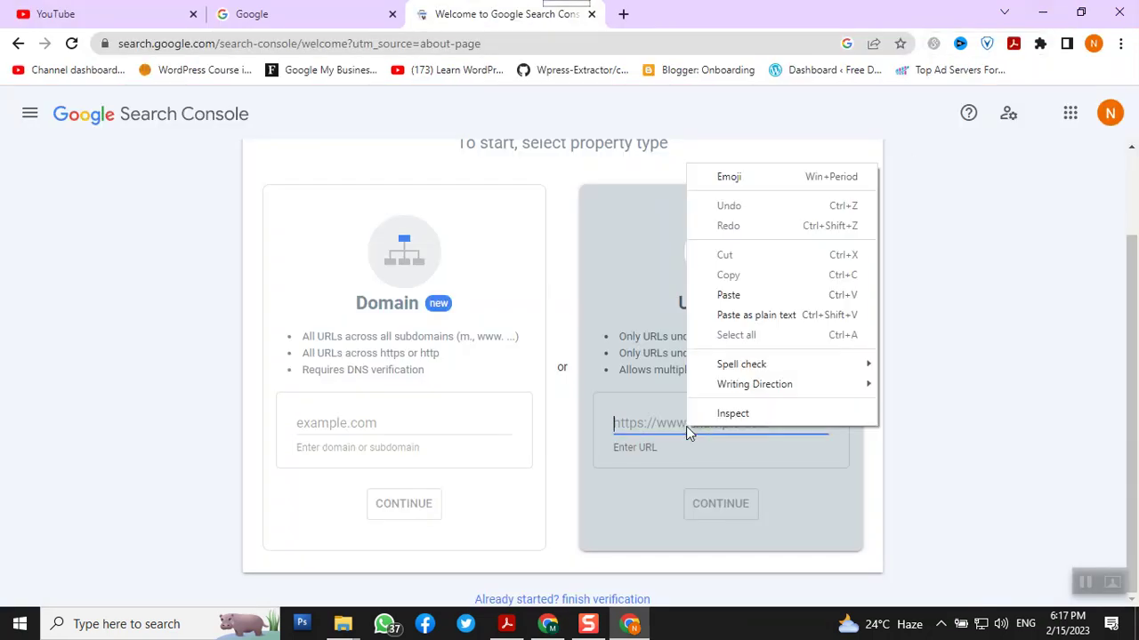
click(746, 322)
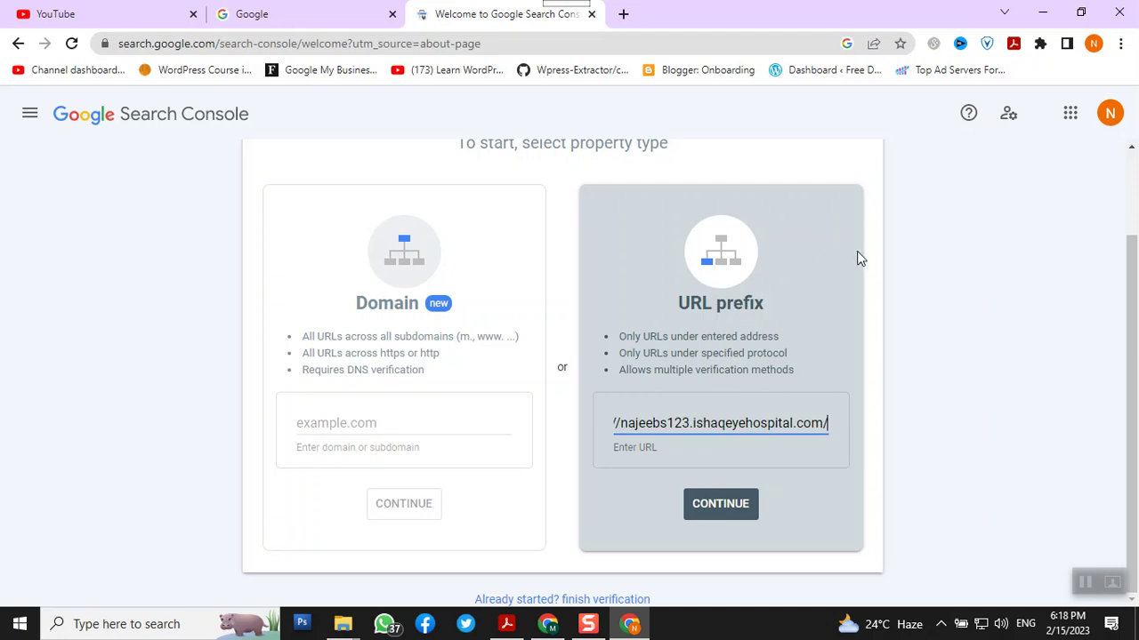
Submit najeebs123.ishaqeyehospital.com as a URL prefix property to reach ownership verification
click(720, 507)
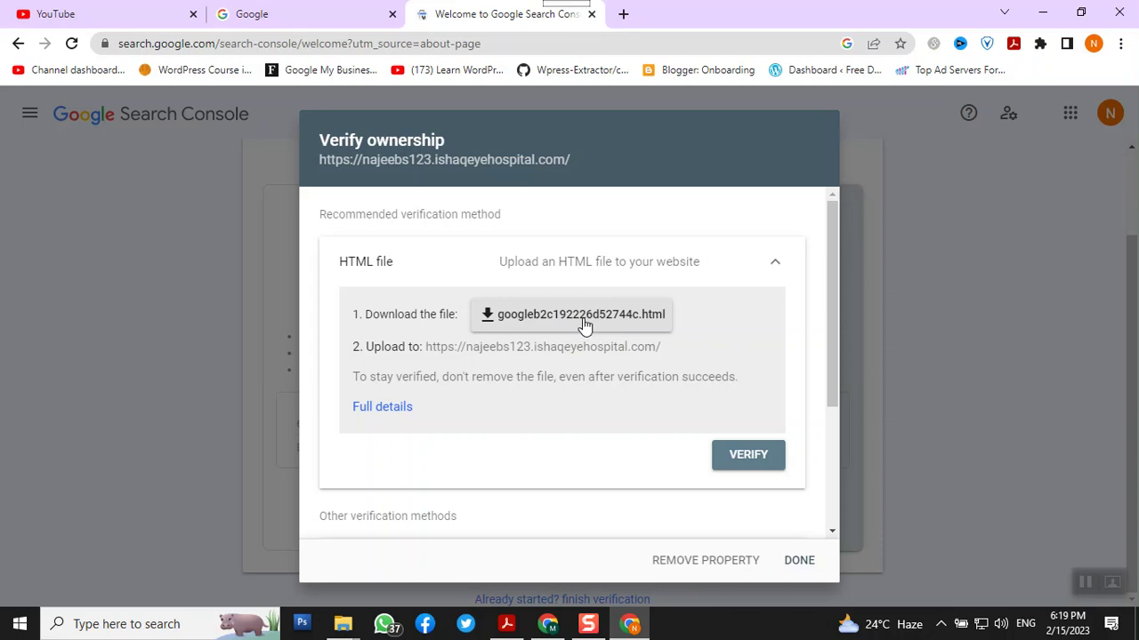
Download the googleb2c192226d52744c.html verification file, retrying until the download goes through
click(585, 327)
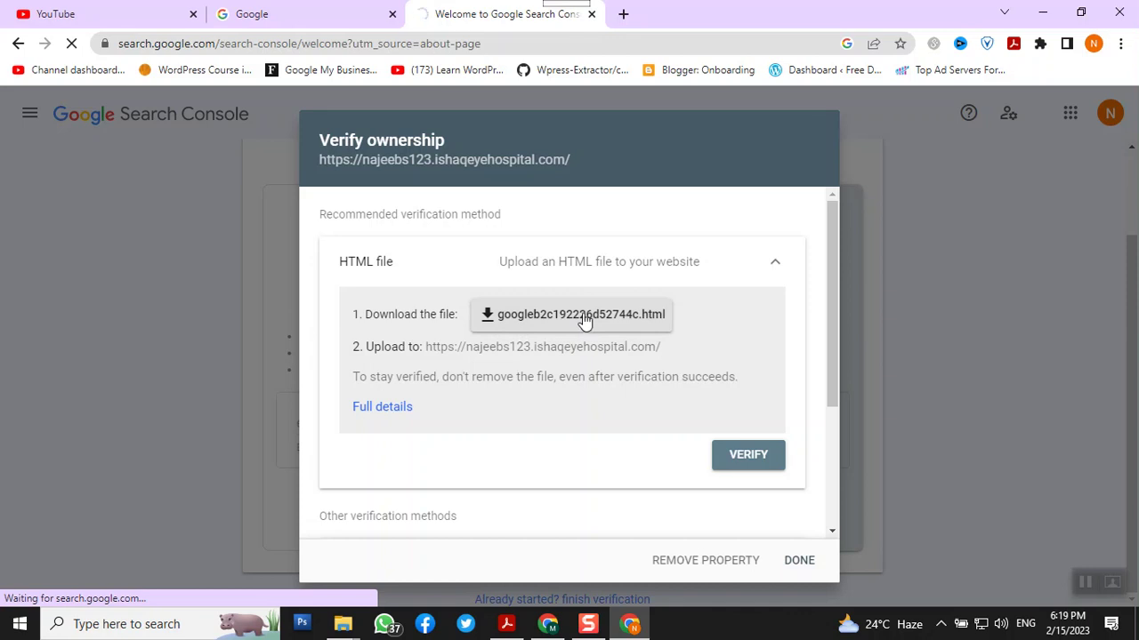
click(582, 316)
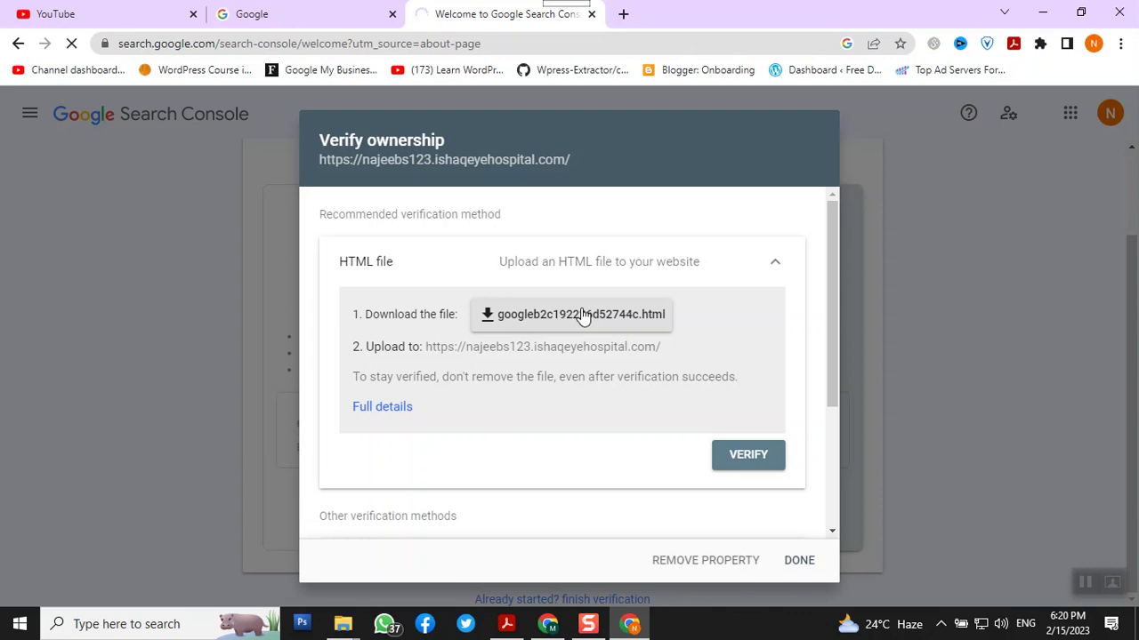
scroll(676, 353, down, 2)
scroll(676, 353, up, 2)
click(610, 312)
Copy the HTML tag verification meta tag and bring back the cPanel index.html editor
scroll(686, 383, down, 3)
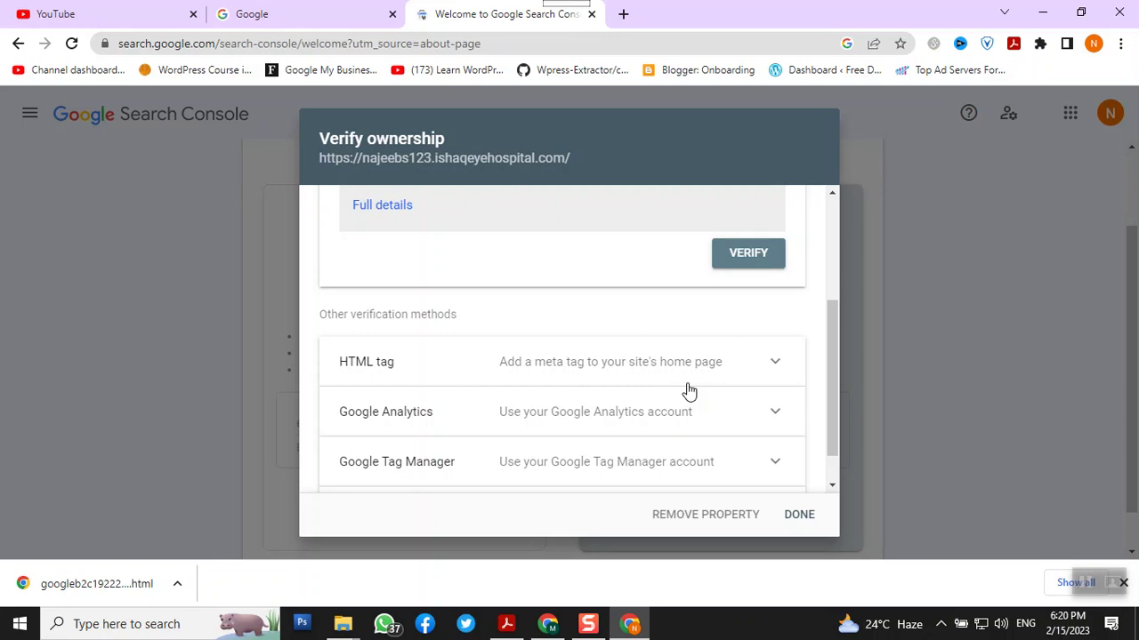
click(725, 358)
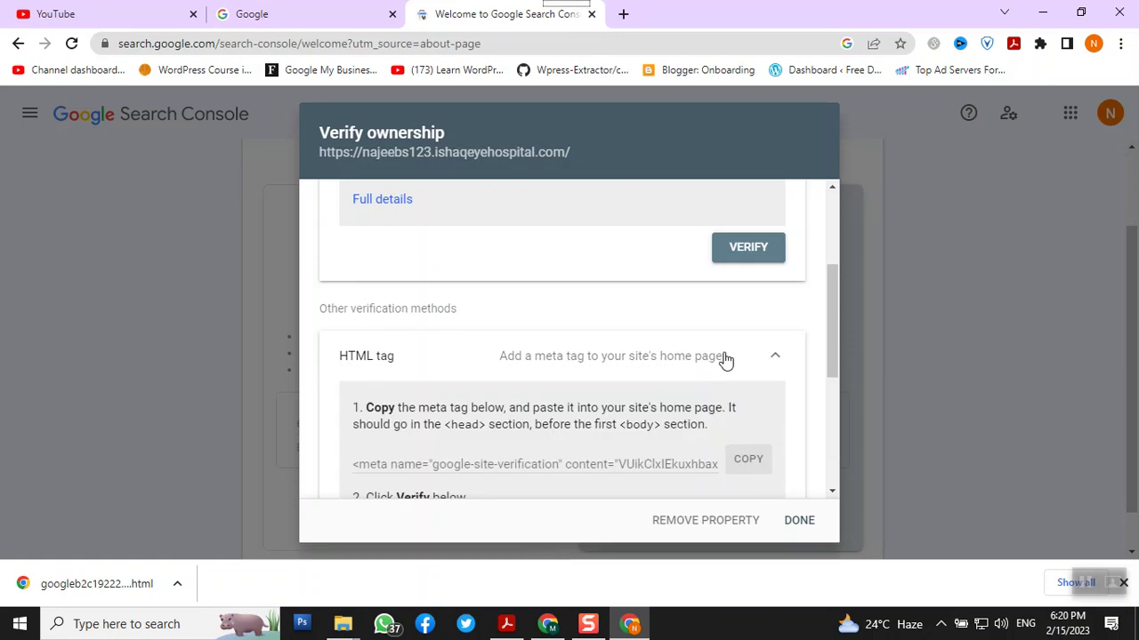
scroll(720, 382, down, 1)
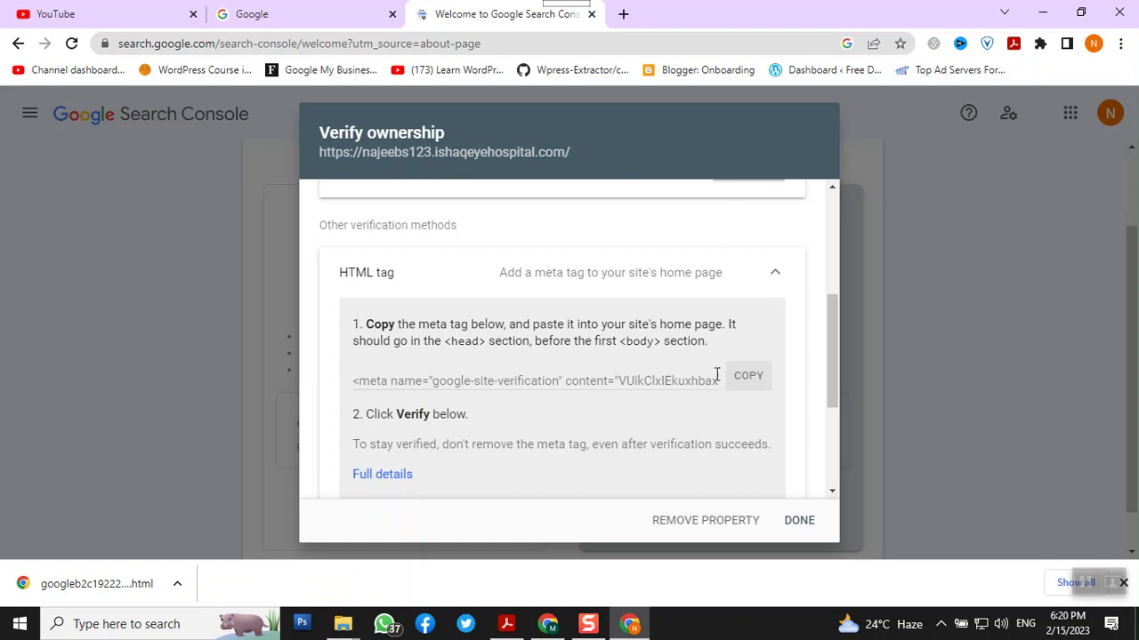
click(748, 381)
click(559, 623)
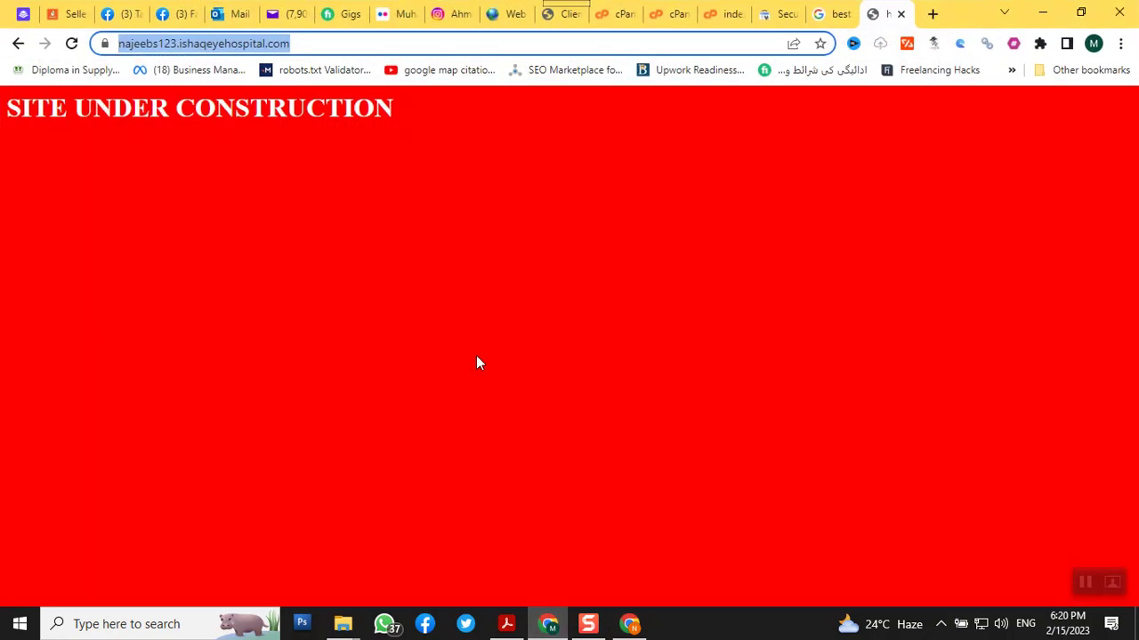
click(717, 11)
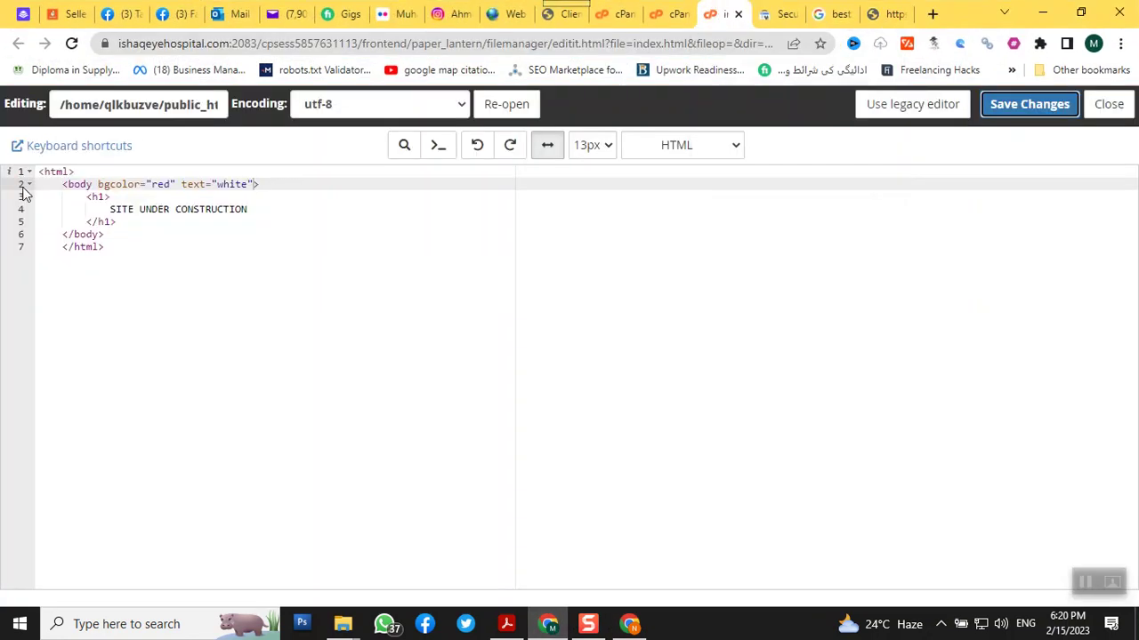
Add a <head> section holding the google-site-verification meta tag to index.html, save and close
click(92, 168)
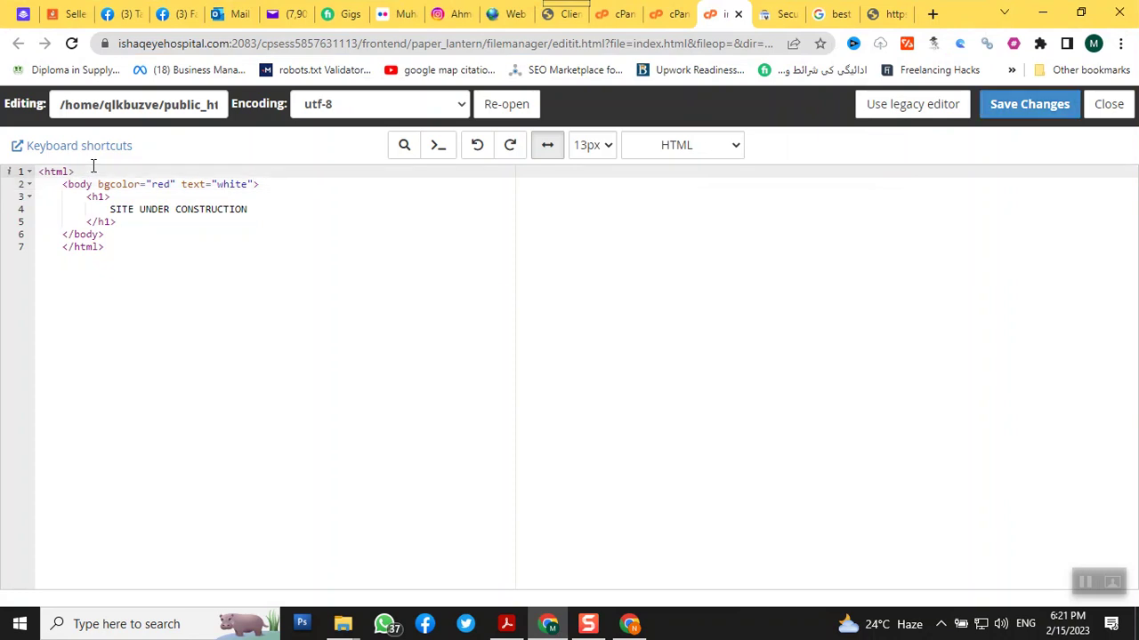
key(Return)
text(<head></head>)
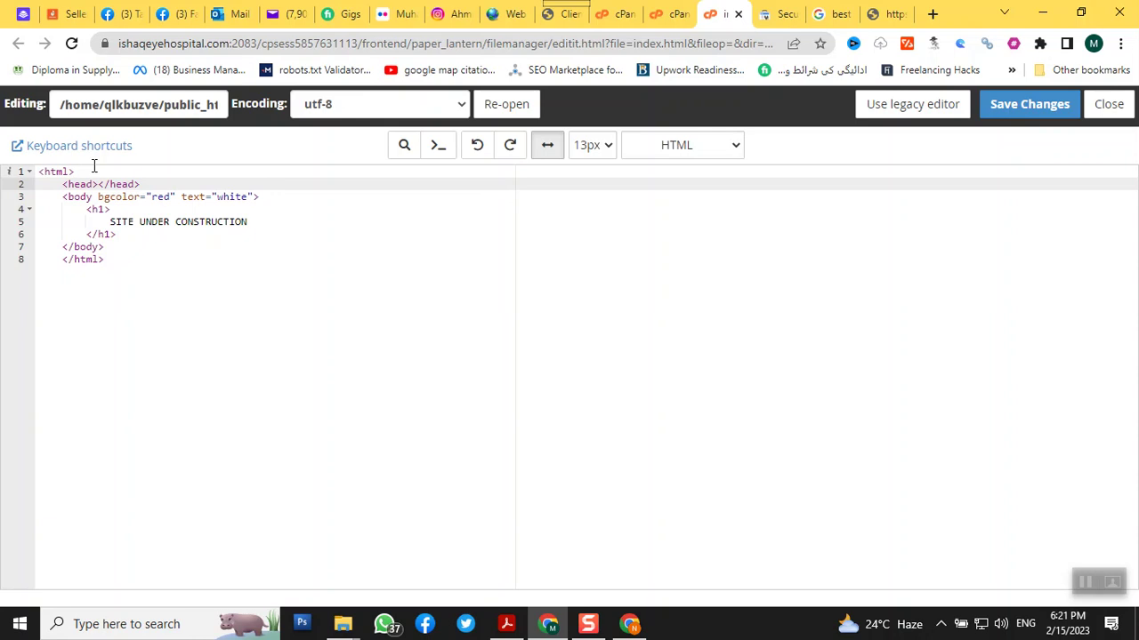
key(ctrl+v)
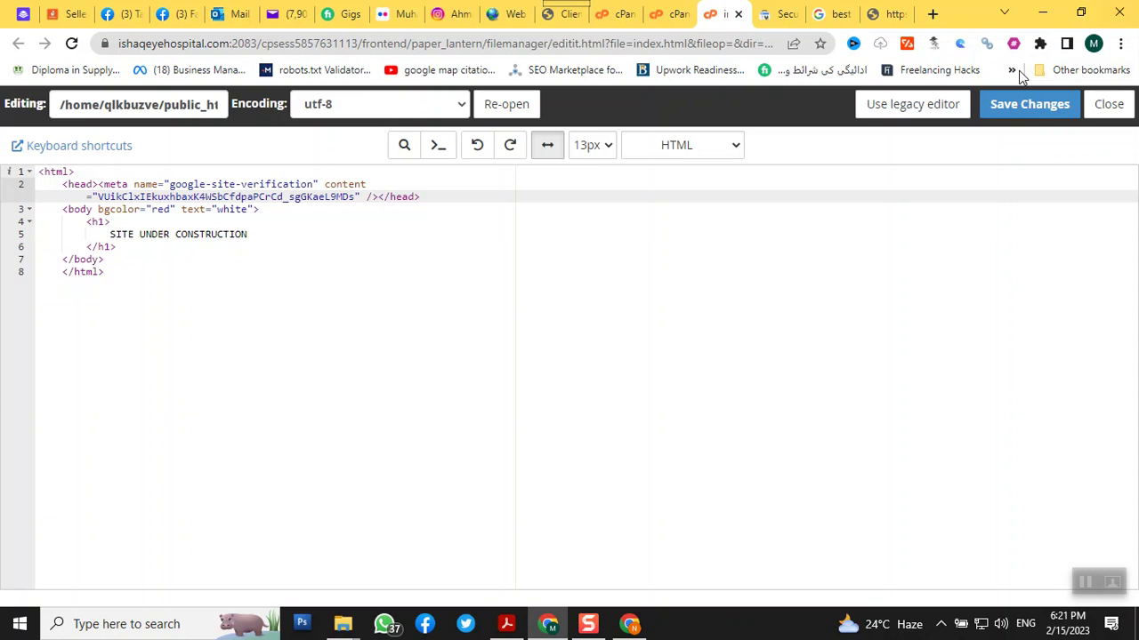
click(1010, 107)
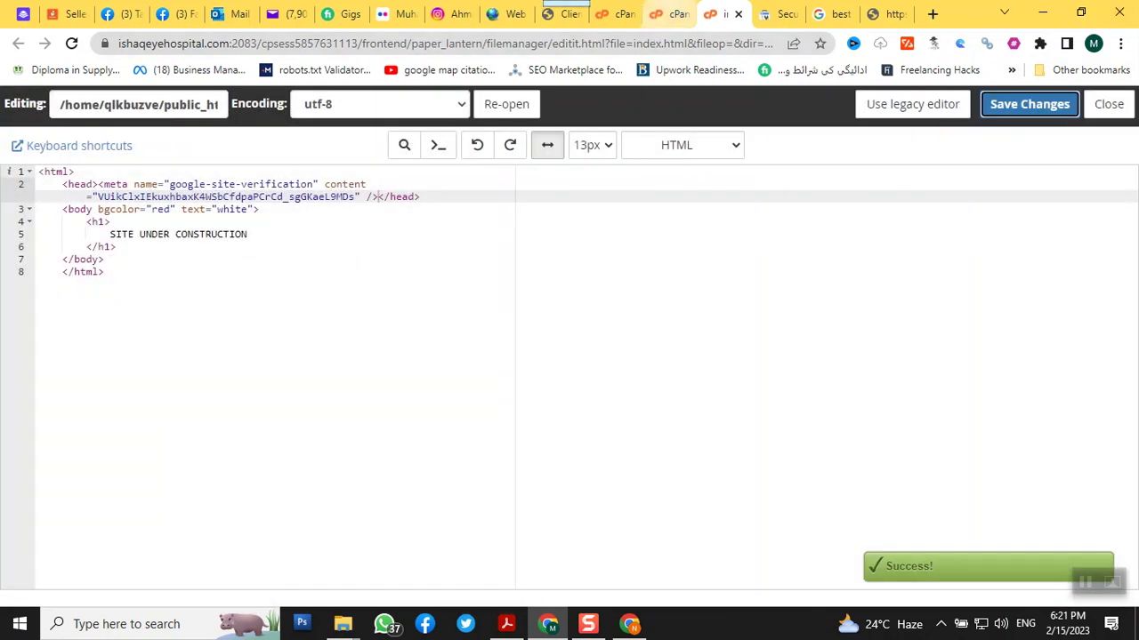
click(1128, 107)
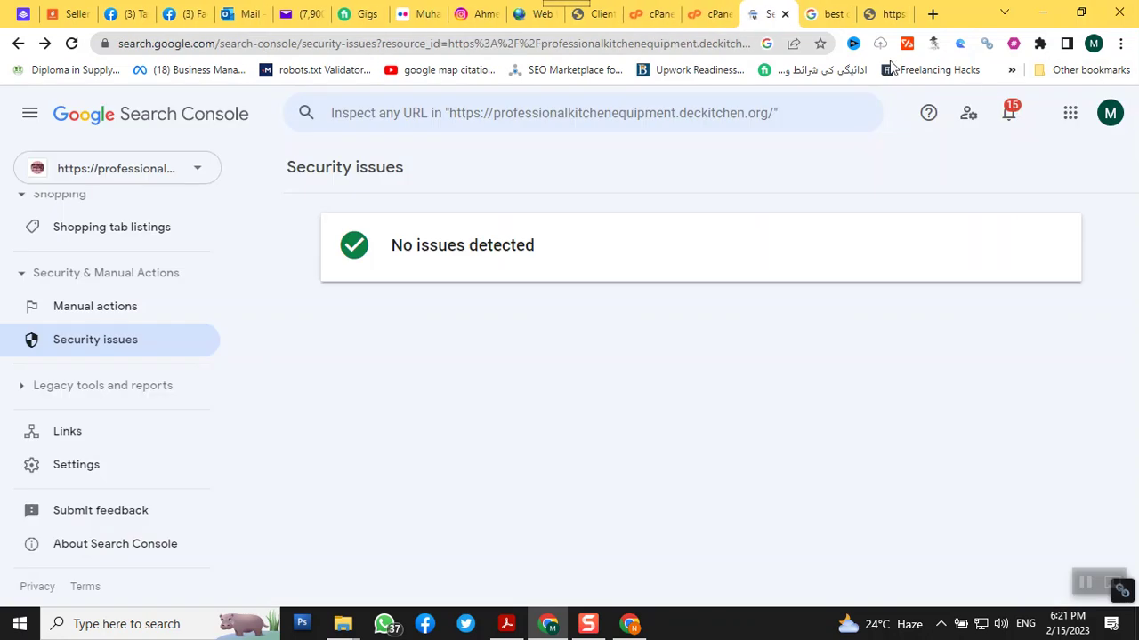
Reload the under-construction site page, then return to File Manager for public_html/najeebs123
click(891, 16)
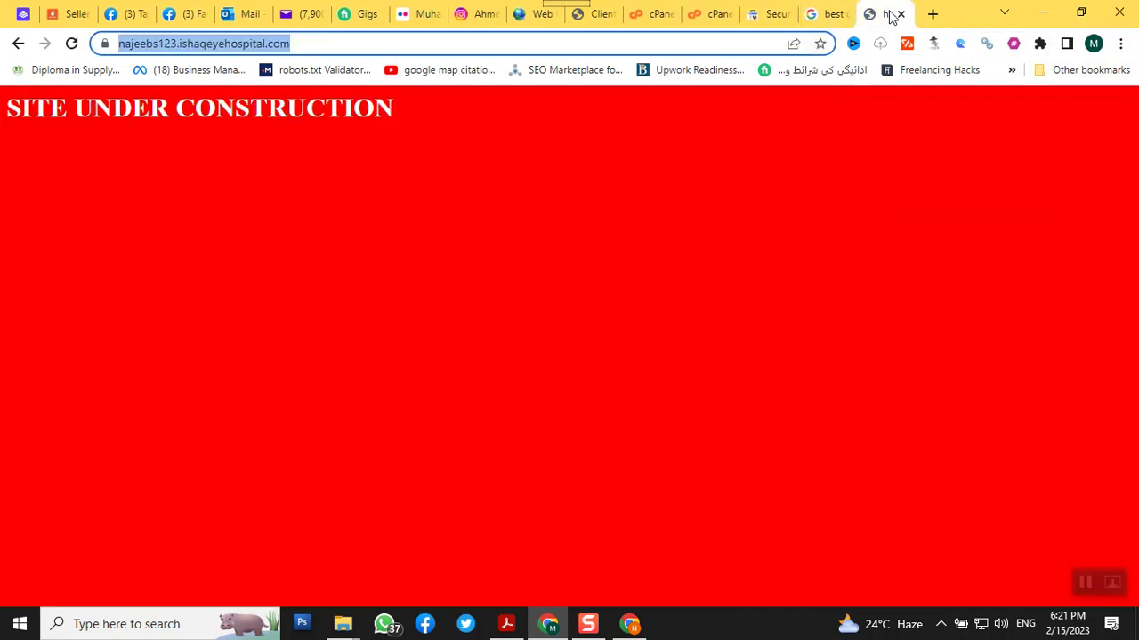
right_click(891, 16)
click(973, 114)
click(707, 14)
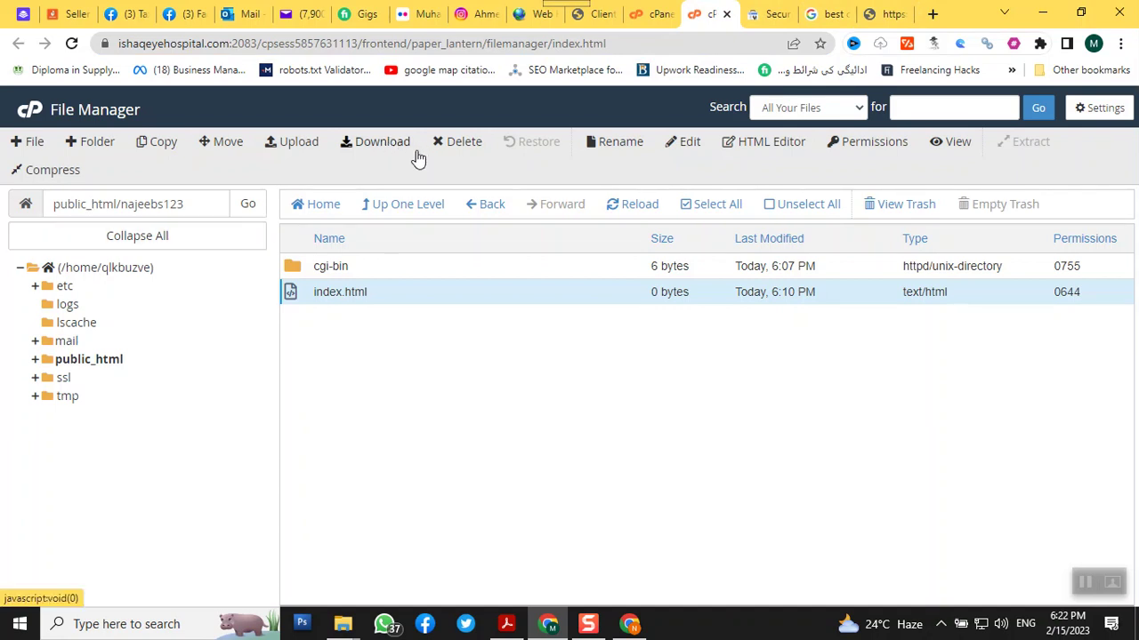
Upload googleb2c192226d52744c.html from Downloads into public_html/najeebs123, then return to the Verify ownership dialog
click(275, 156)
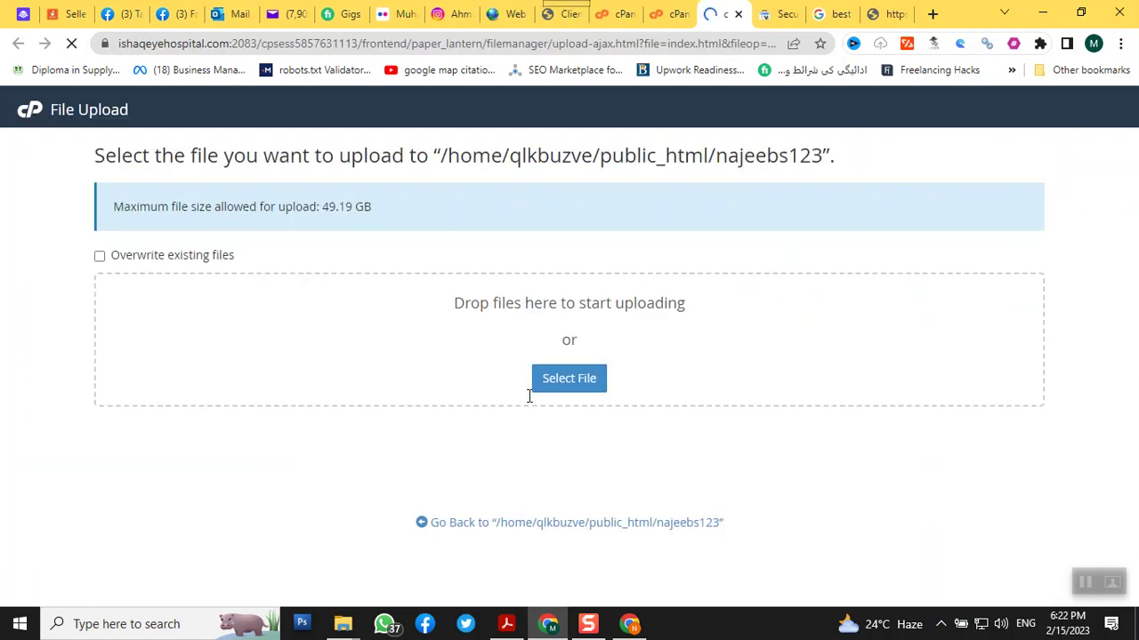
click(555, 386)
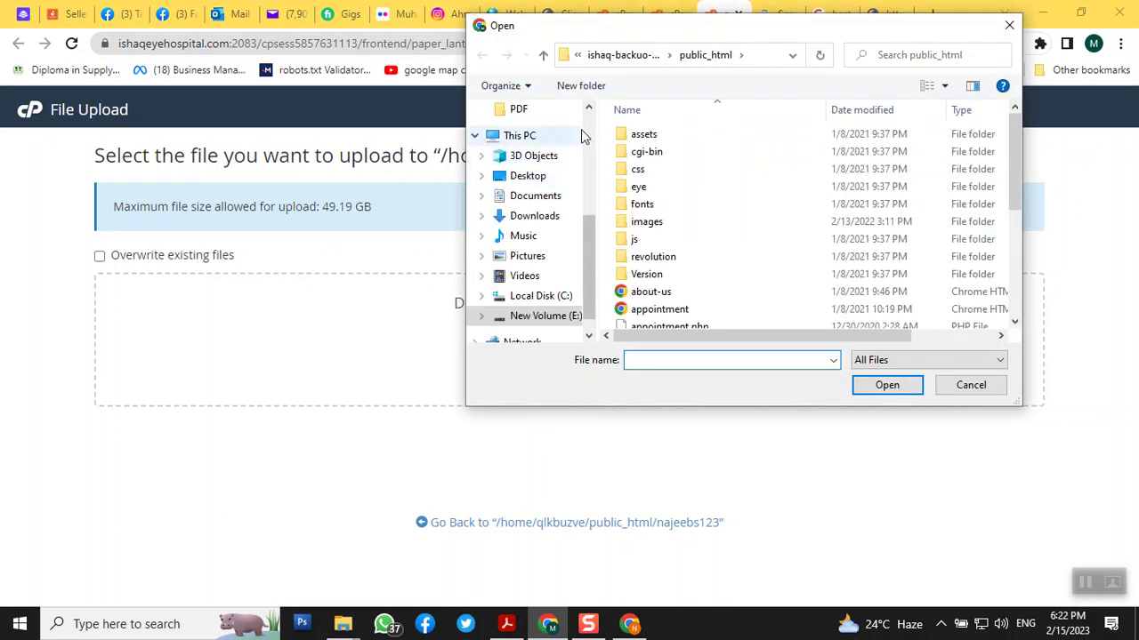
click(583, 131)
scroll(584, 132, up, 5)
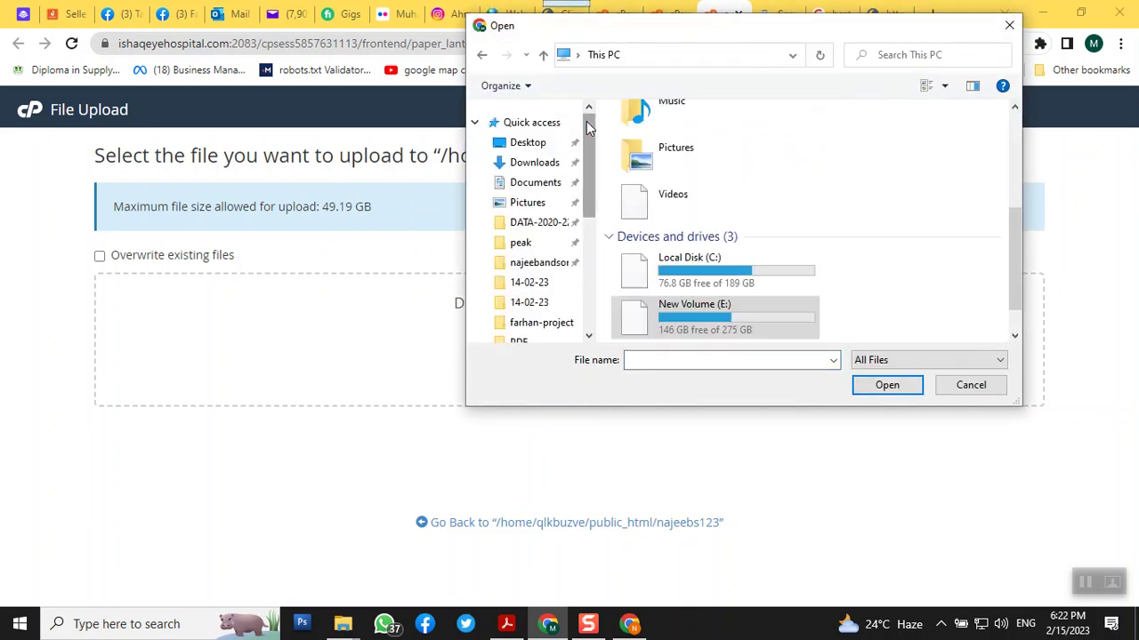
click(536, 165)
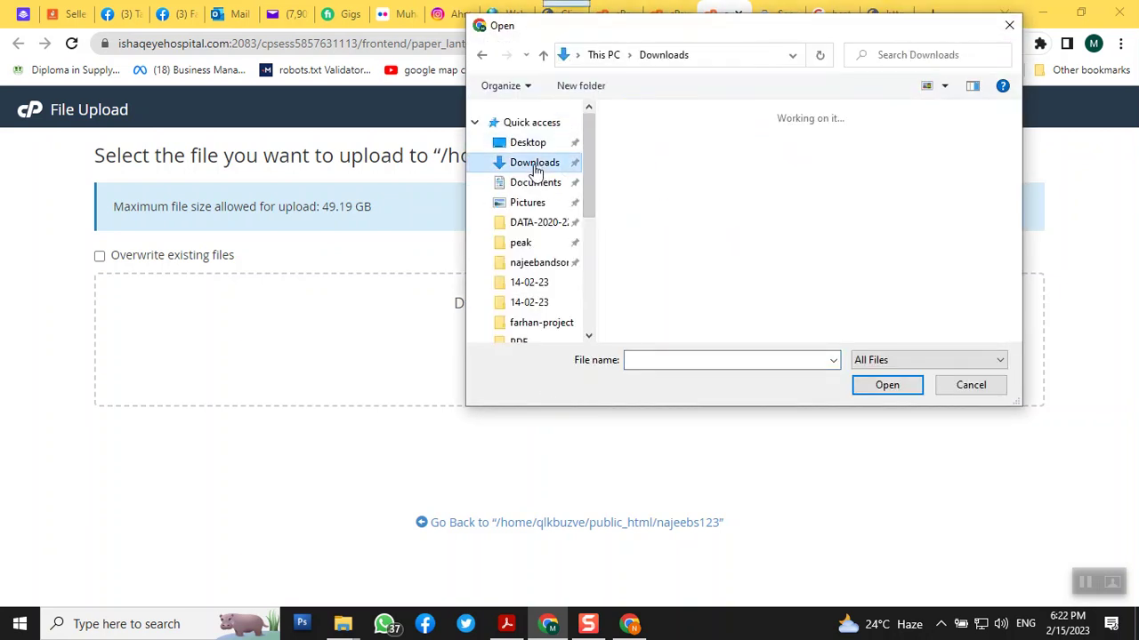
click(1014, 335)
click(790, 281)
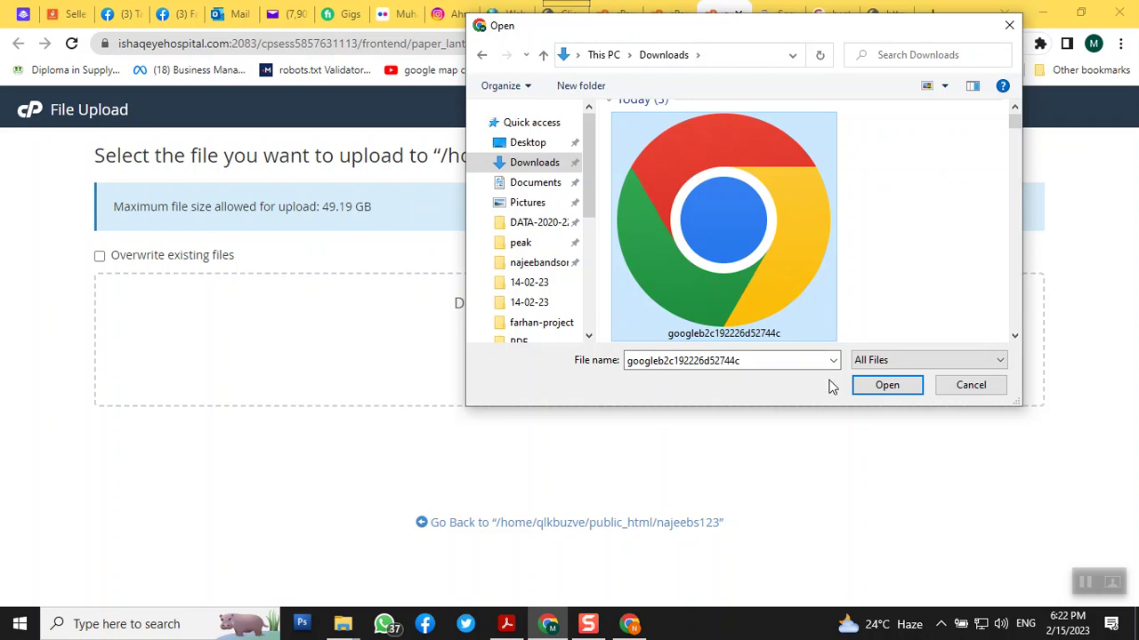
click(886, 387)
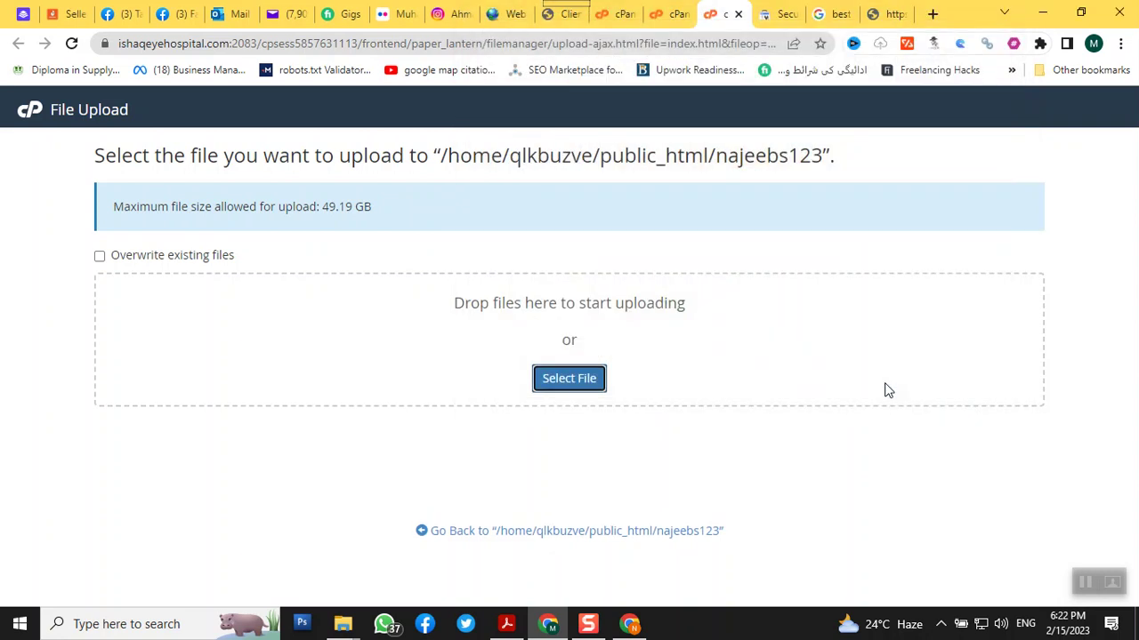
click(550, 533)
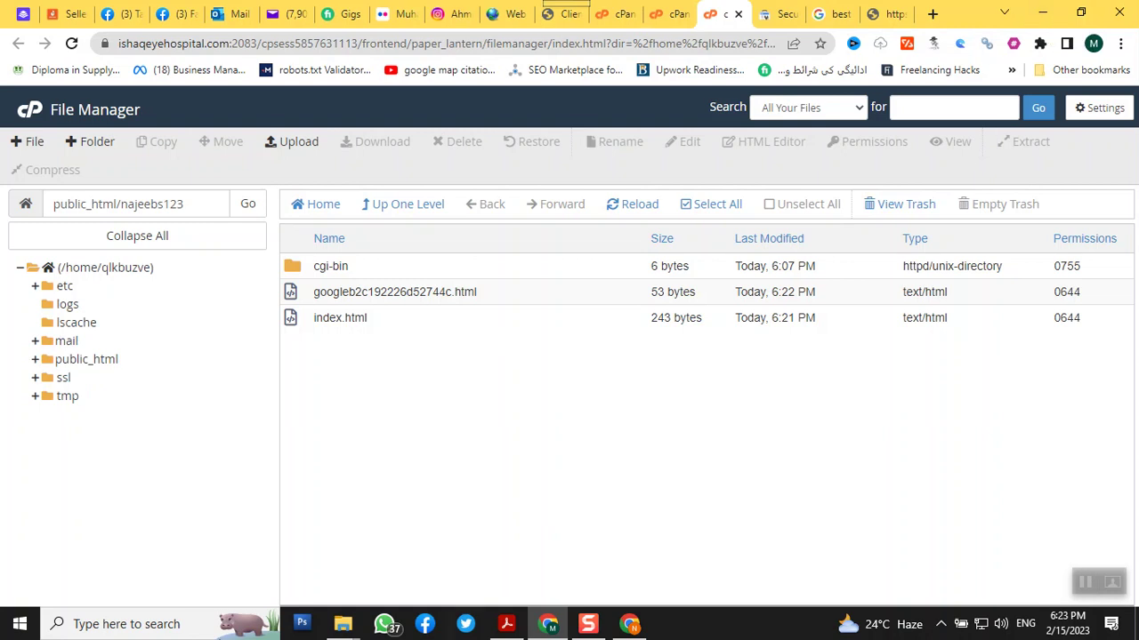
click(632, 624)
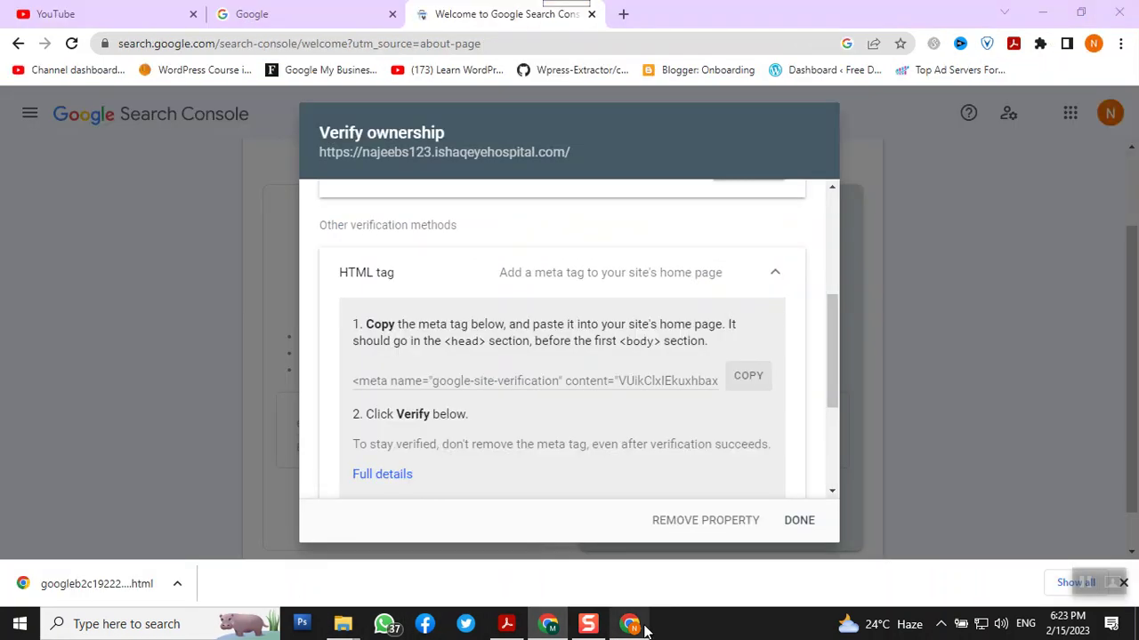
Verify ownership via the uploaded HTML file and go to the najeebs123.ishaqeyehospital.com property
scroll(599, 440, up, 5)
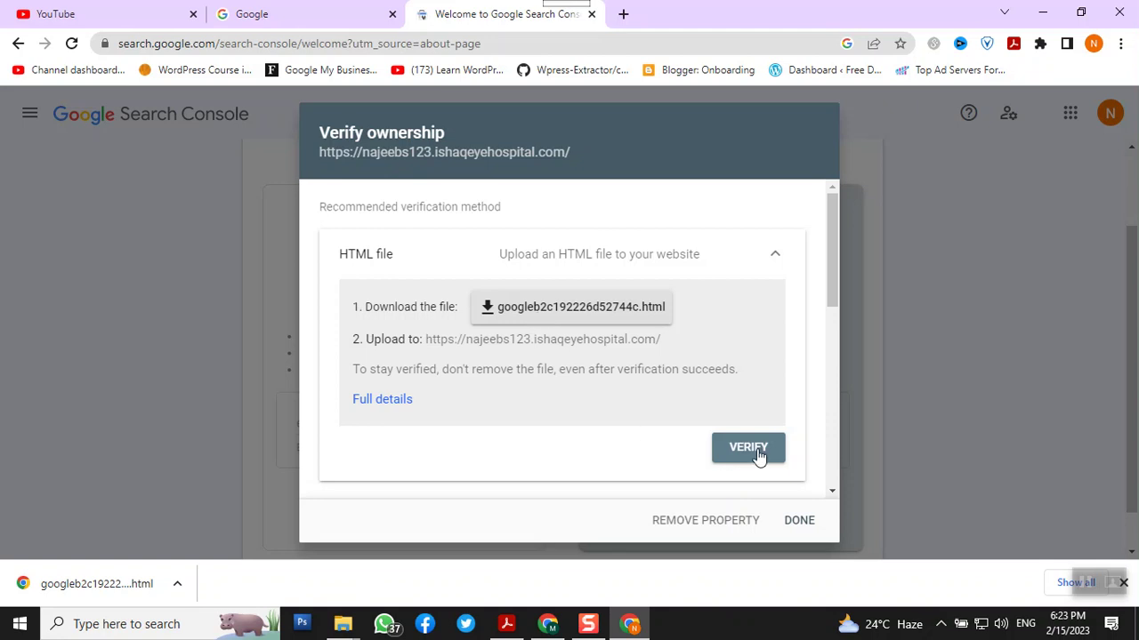
scroll(691, 400, down, 5)
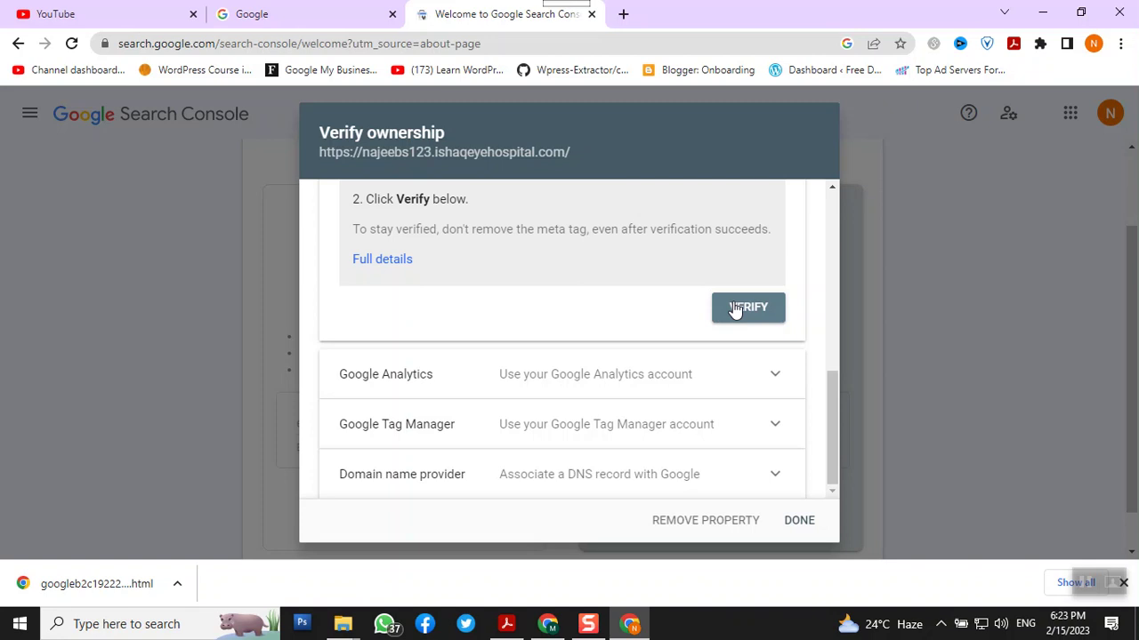
scroll(733, 309, up, 1)
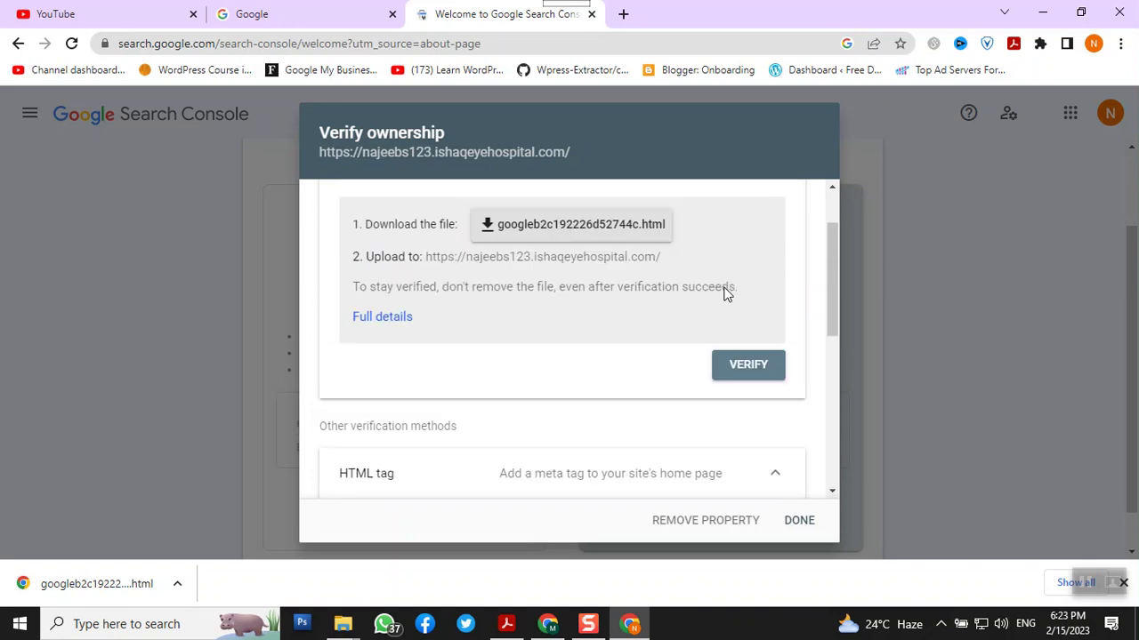
click(751, 370)
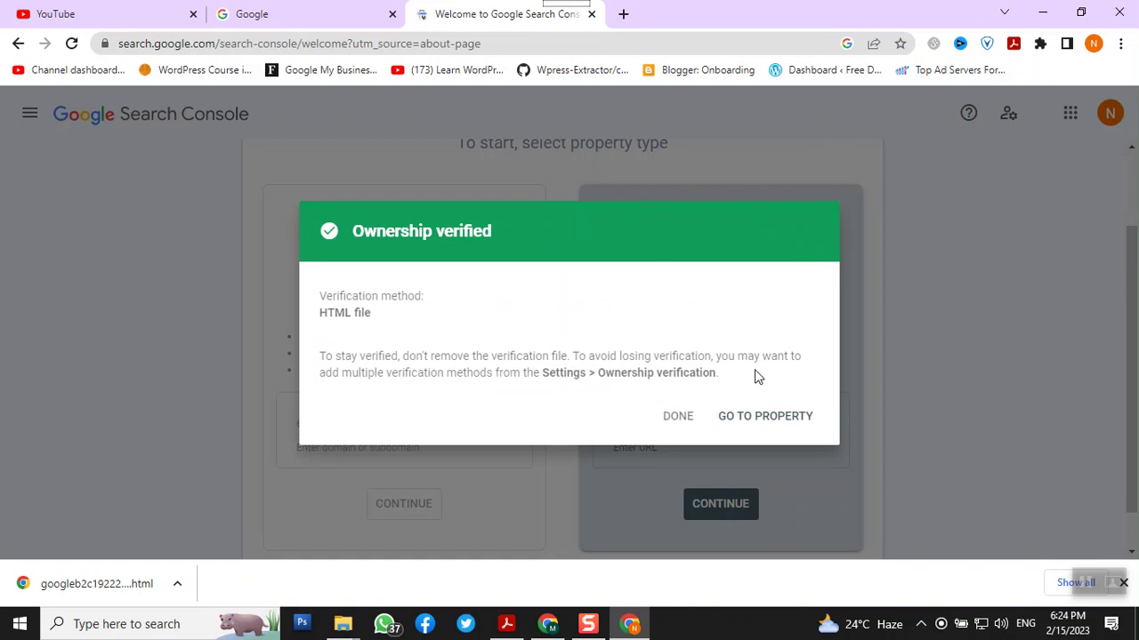
click(787, 418)
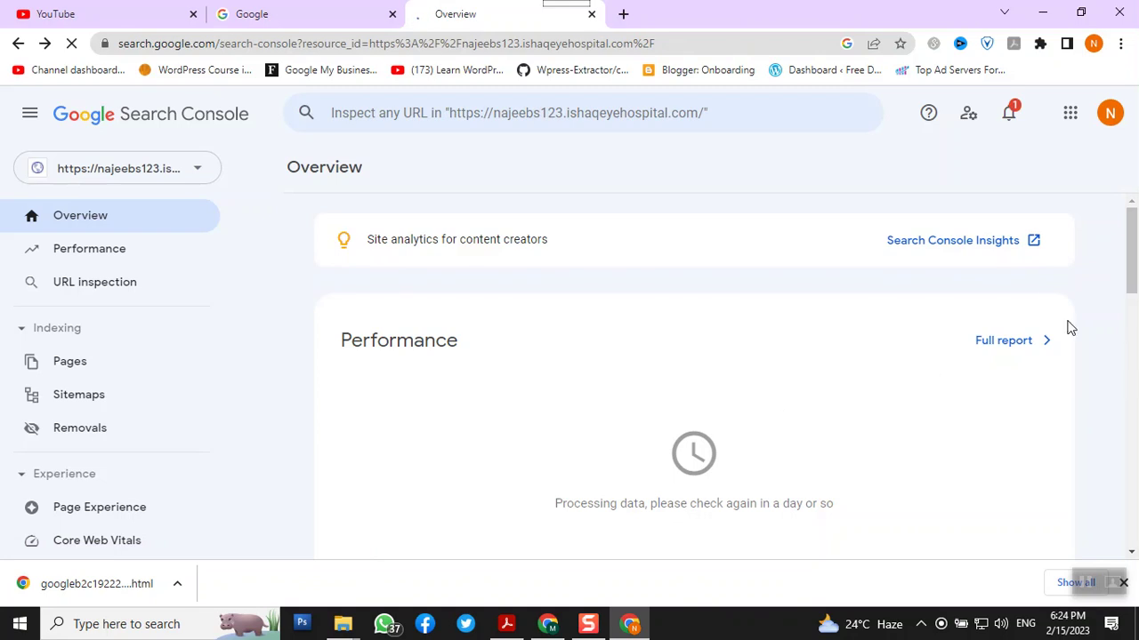
Remove the unverified najeebsolutions.com property from Search Console
click(101, 181)
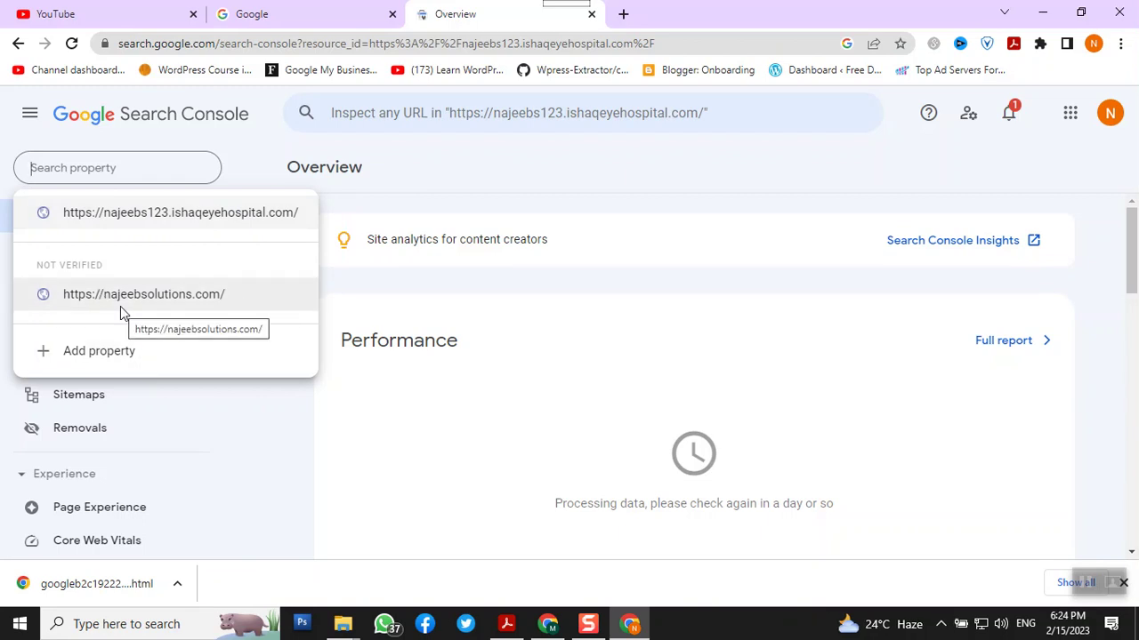
click(121, 303)
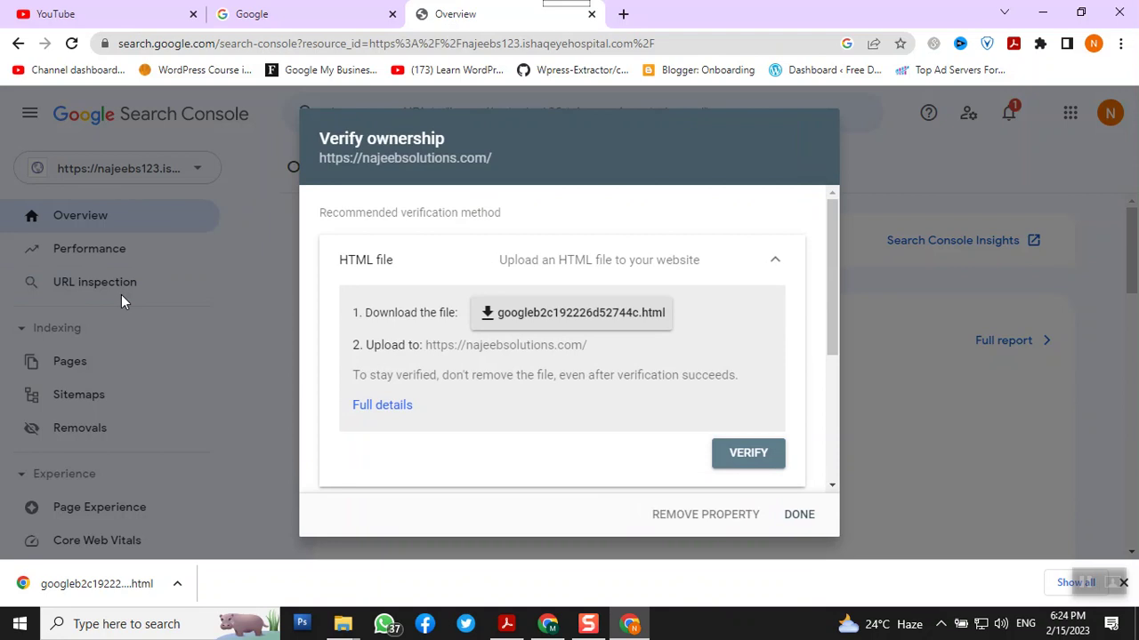
click(719, 523)
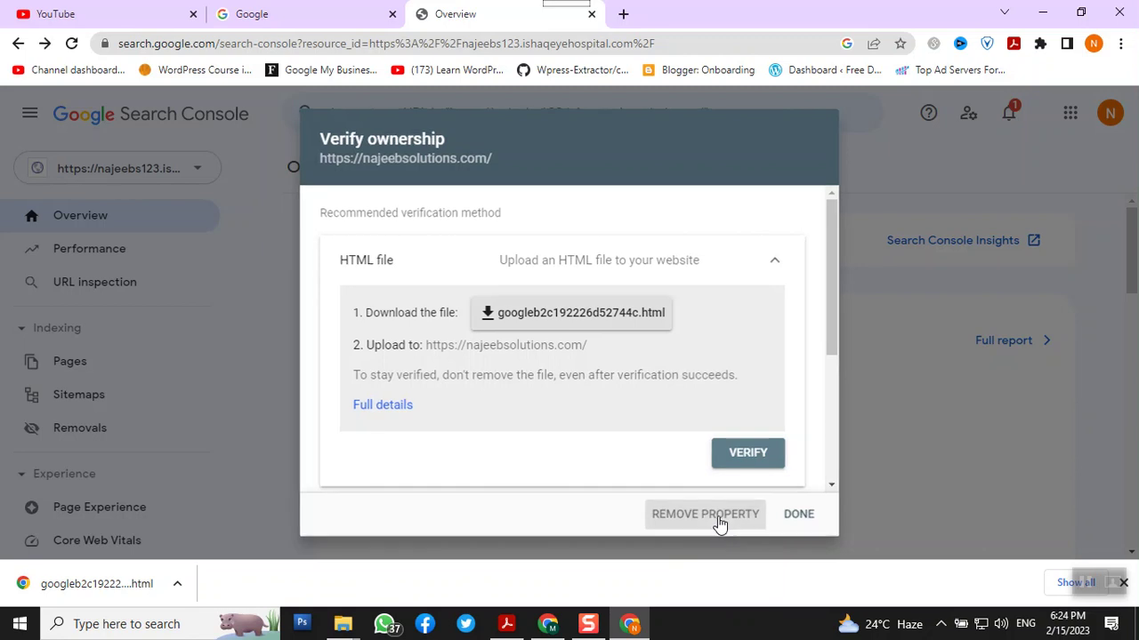
click(791, 378)
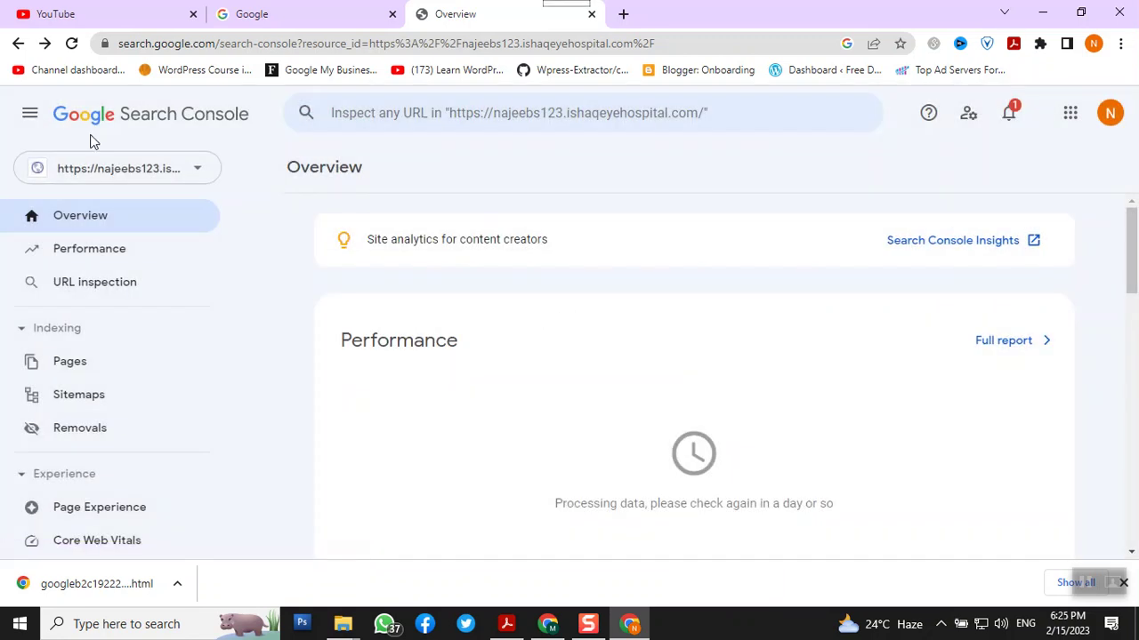
Confirm it's gone from the property list, reload the Overview page, and switch Chrome windows
click(167, 176)
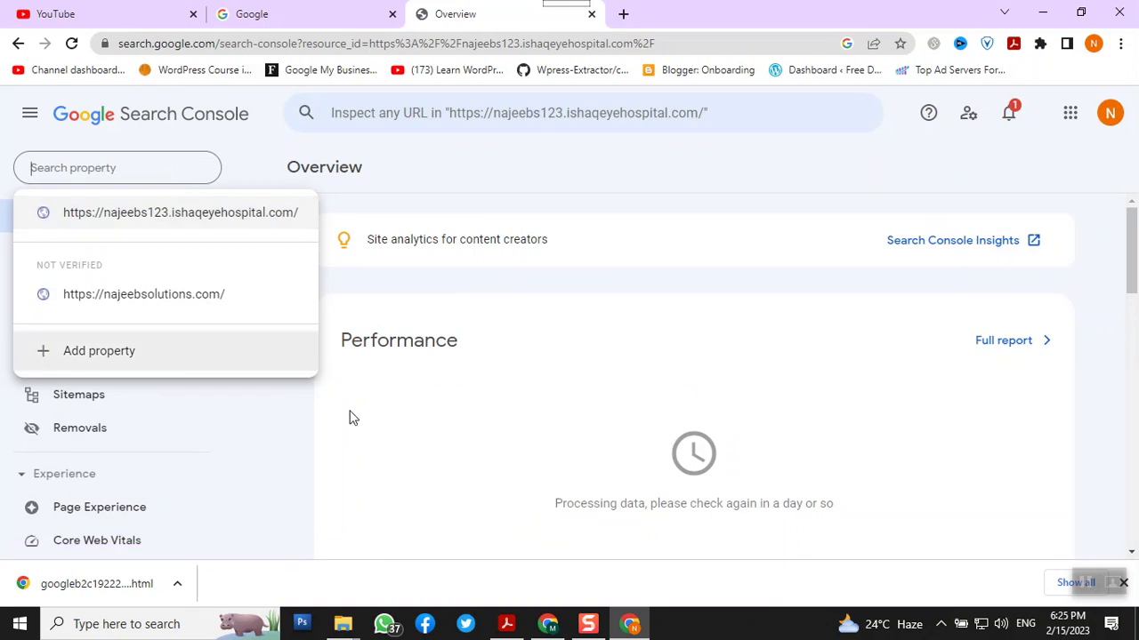
click(400, 326)
right_click(464, 26)
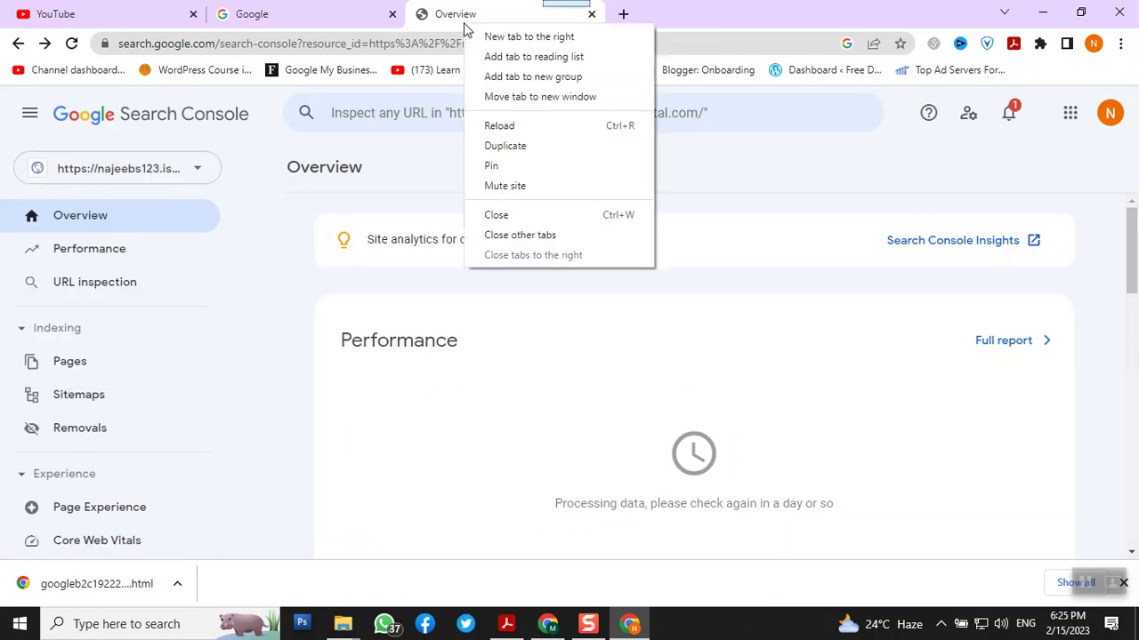
click(505, 123)
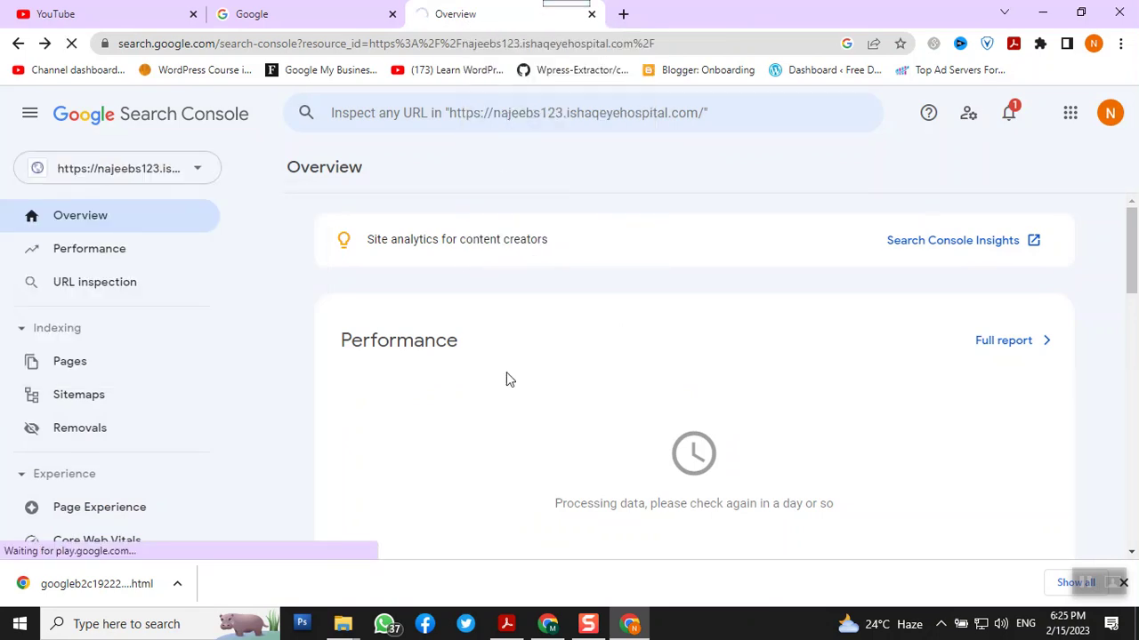
click(548, 625)
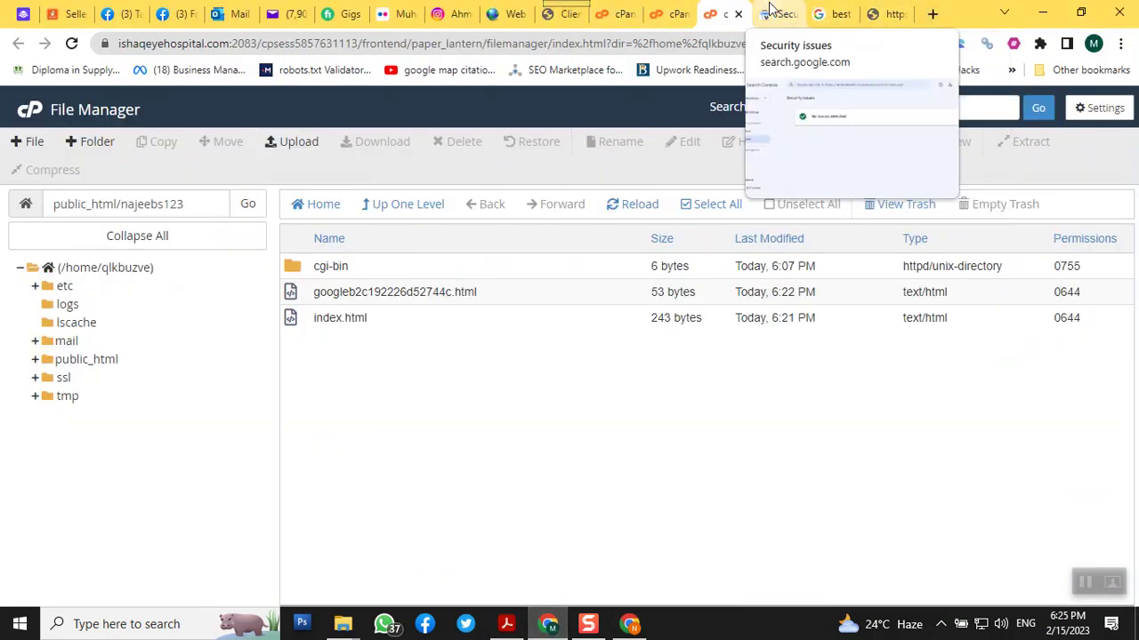
On the Security issues tab, dismiss choonga.pk's verify dialog and select onlinedigitalmarketingcourses.4starin.com
click(837, 16)
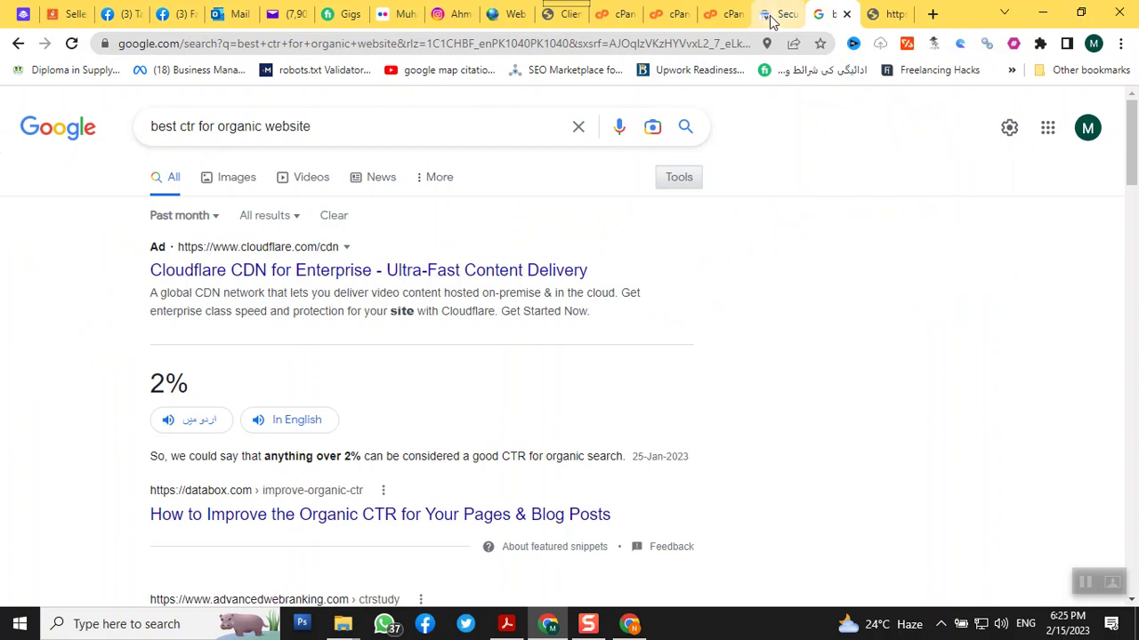
click(774, 16)
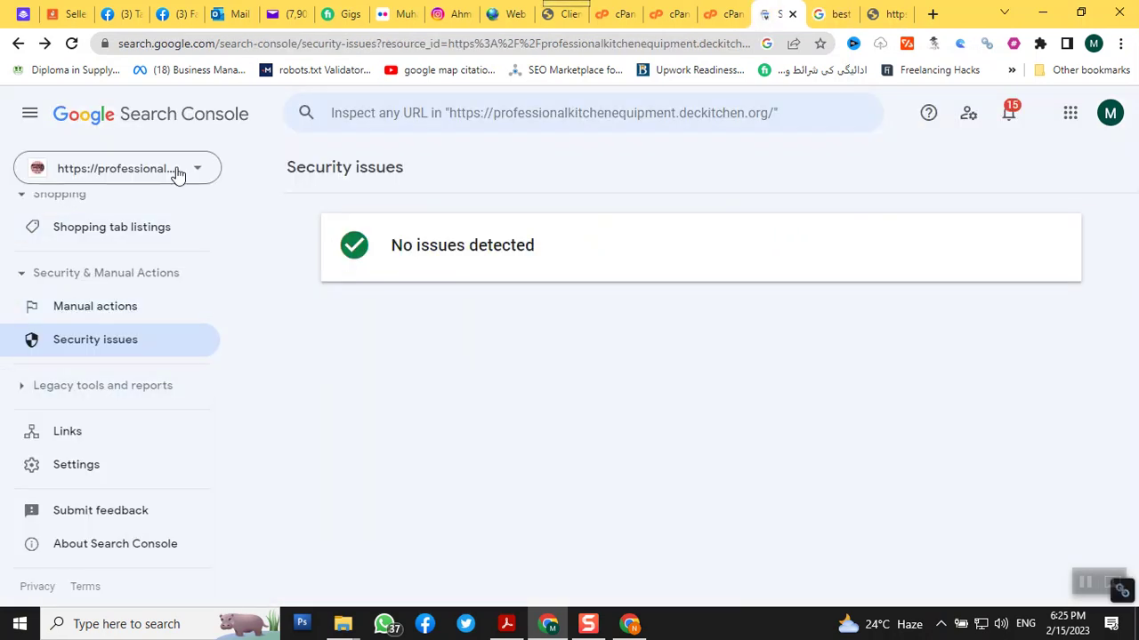
click(176, 171)
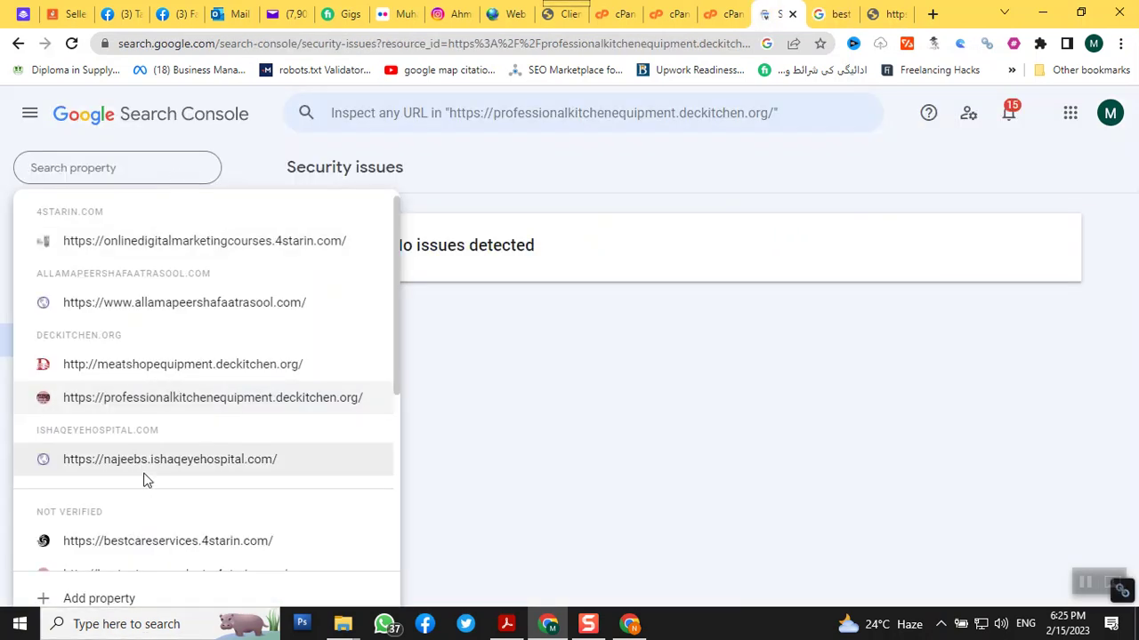
scroll(145, 478, down, 4)
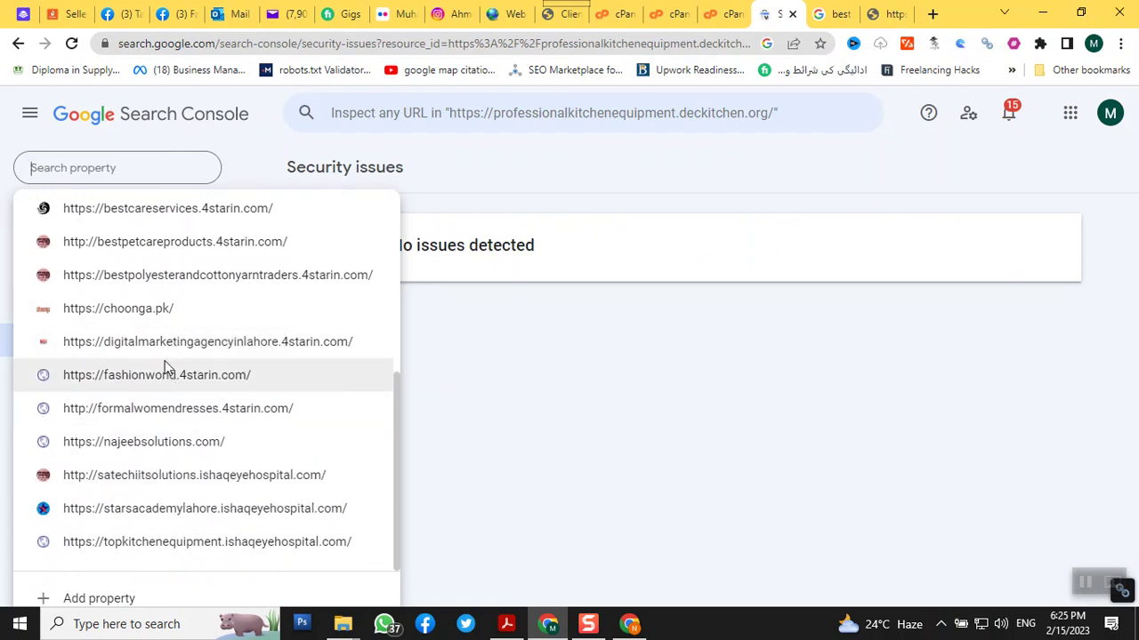
click(156, 315)
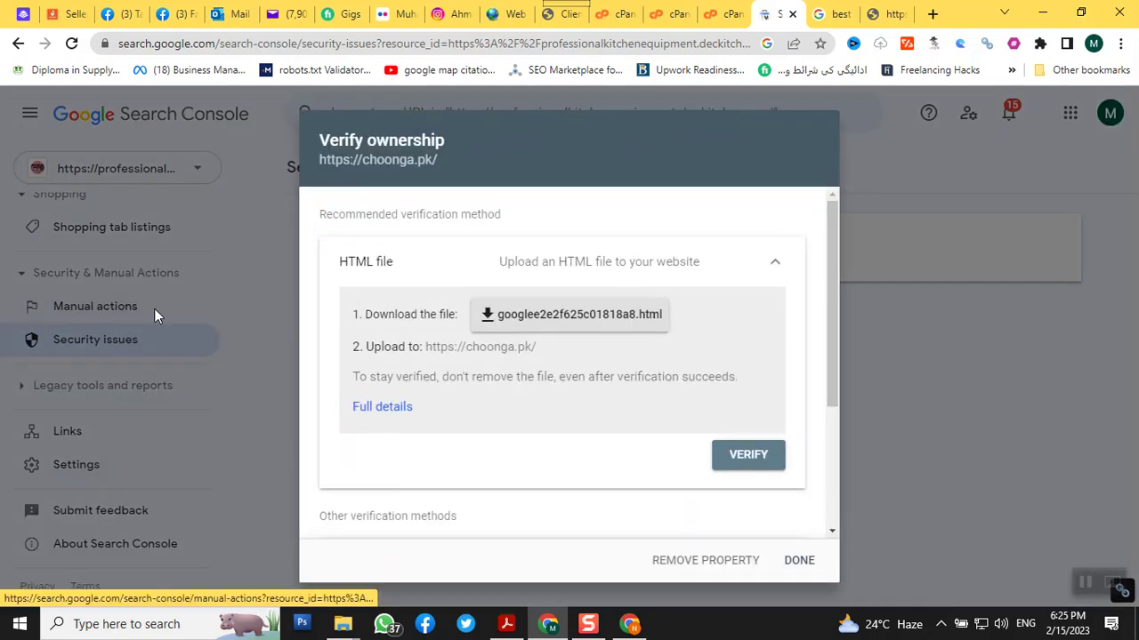
click(796, 562)
click(114, 178)
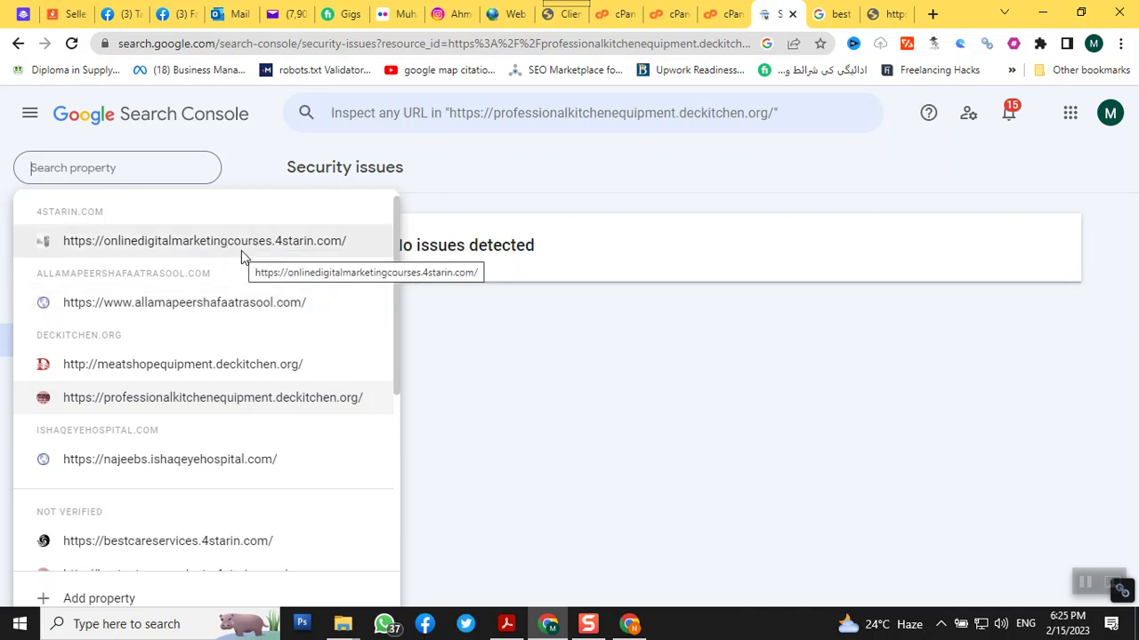
click(241, 253)
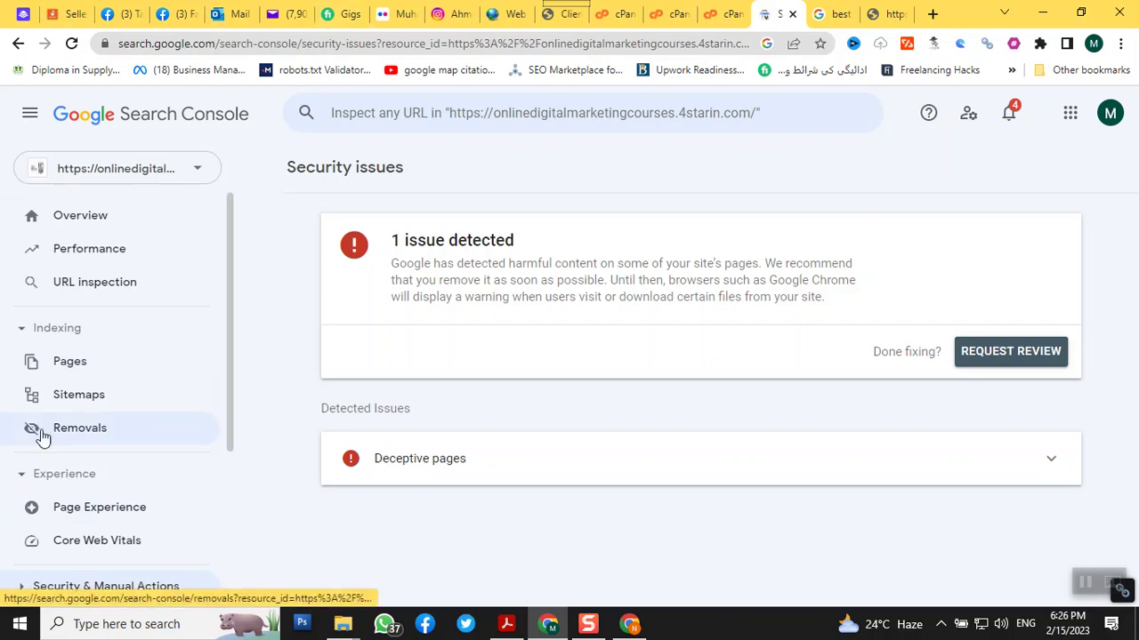
Scroll the Security issues page sidebar down toward Settings
scroll(68, 385, down, 3)
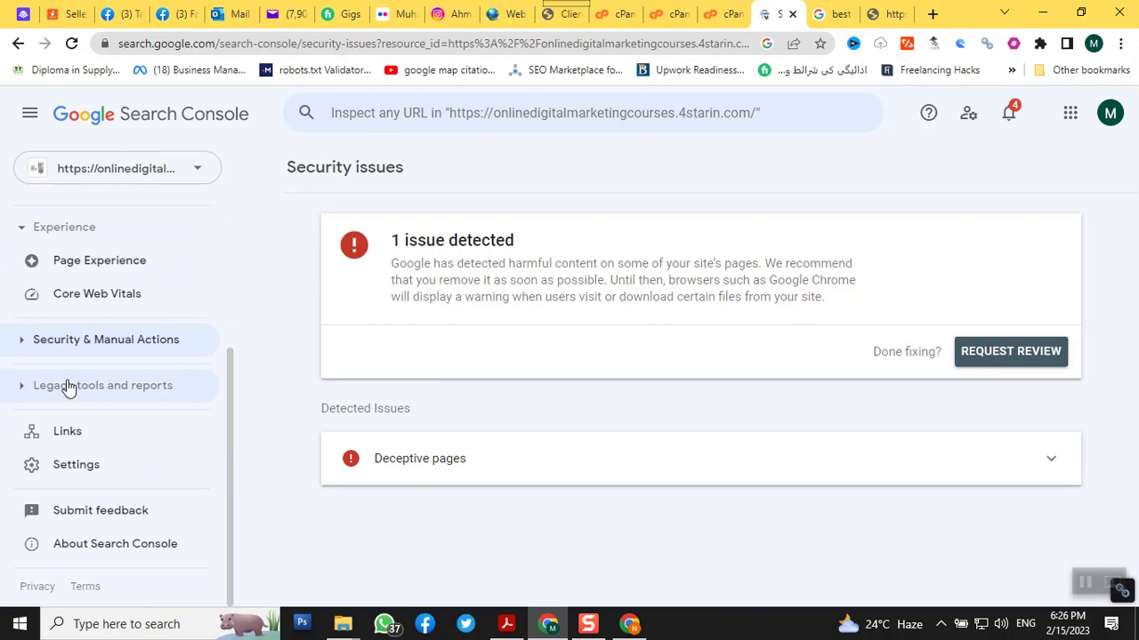
Open the onlinedigitalmarketingcourses.4starin.com property's Settings and scroll down to its About section
click(96, 472)
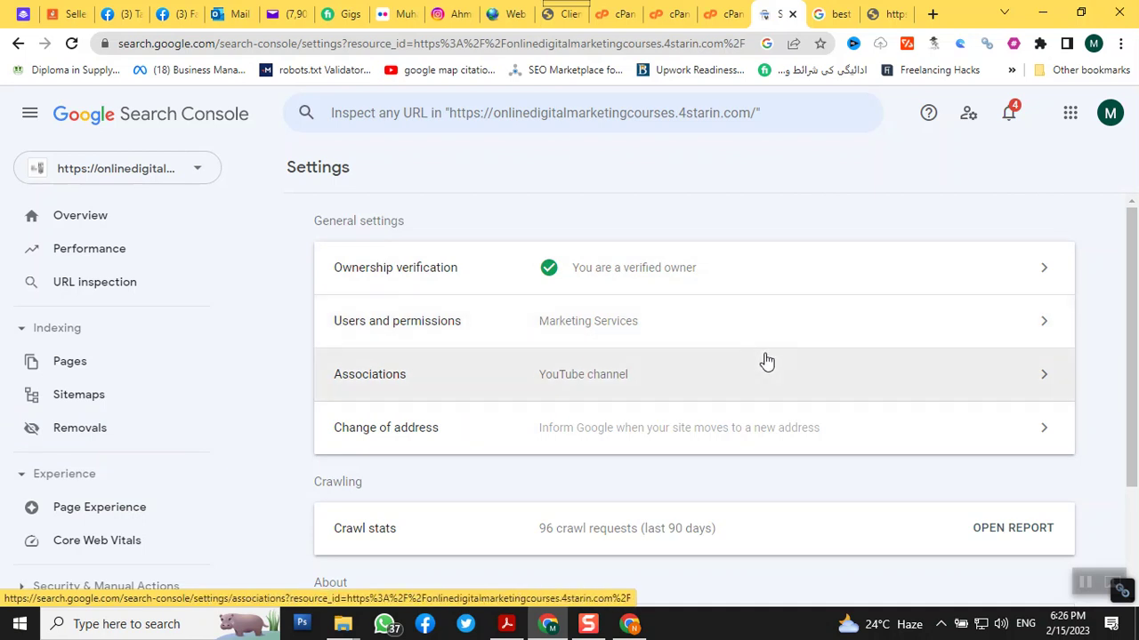
scroll(767, 361, down, 3)
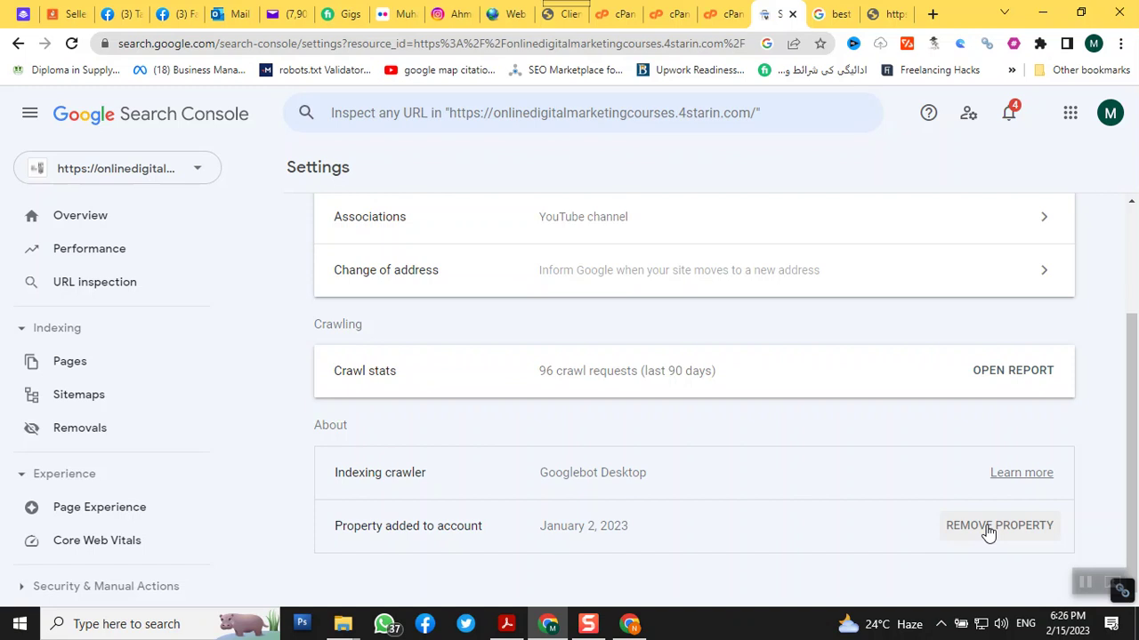
Remove the onlinedigitalmarketingcourses.4starin.com property from the account and confirm the removal
click(988, 529)
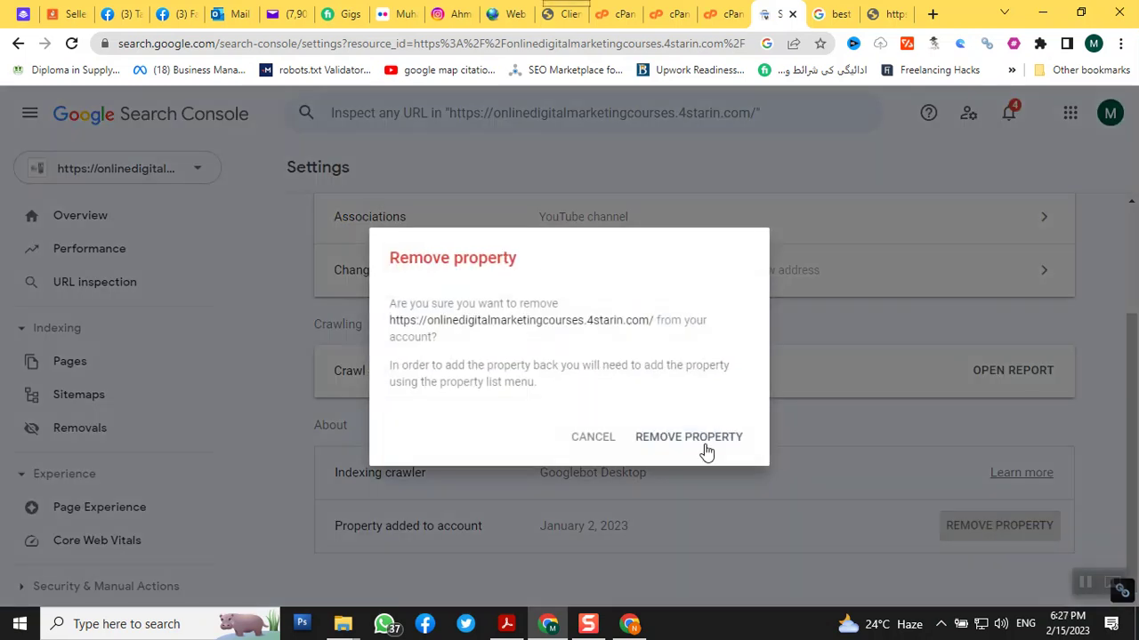
click(697, 440)
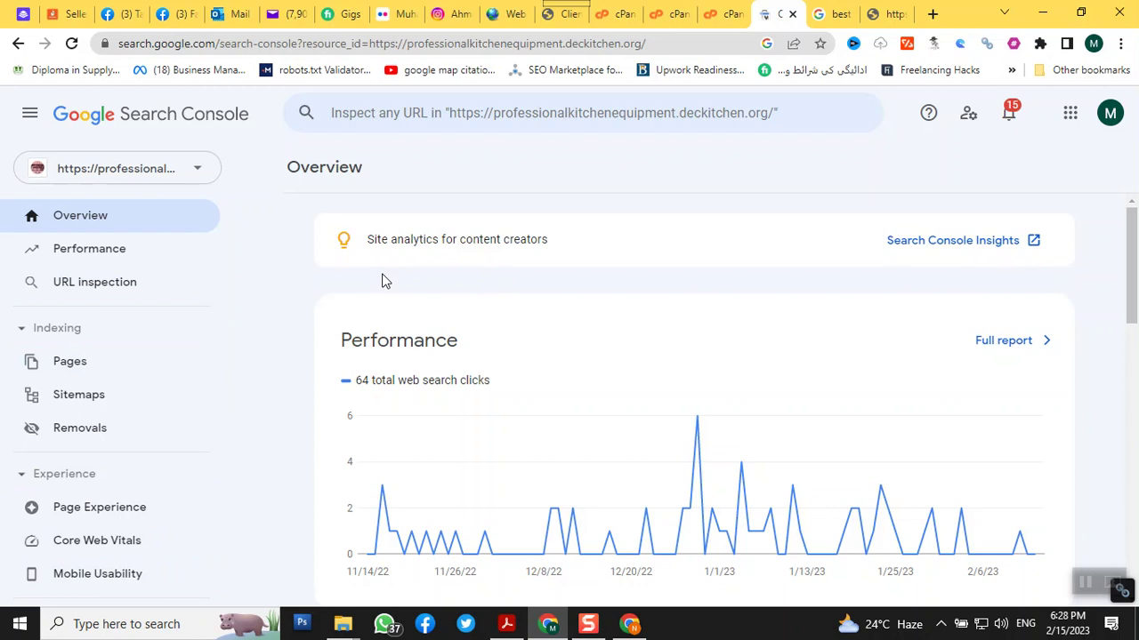
Go to Settings > Users and permissions and bring up the Full-permission user's options menu
scroll(204, 419, down, 4)
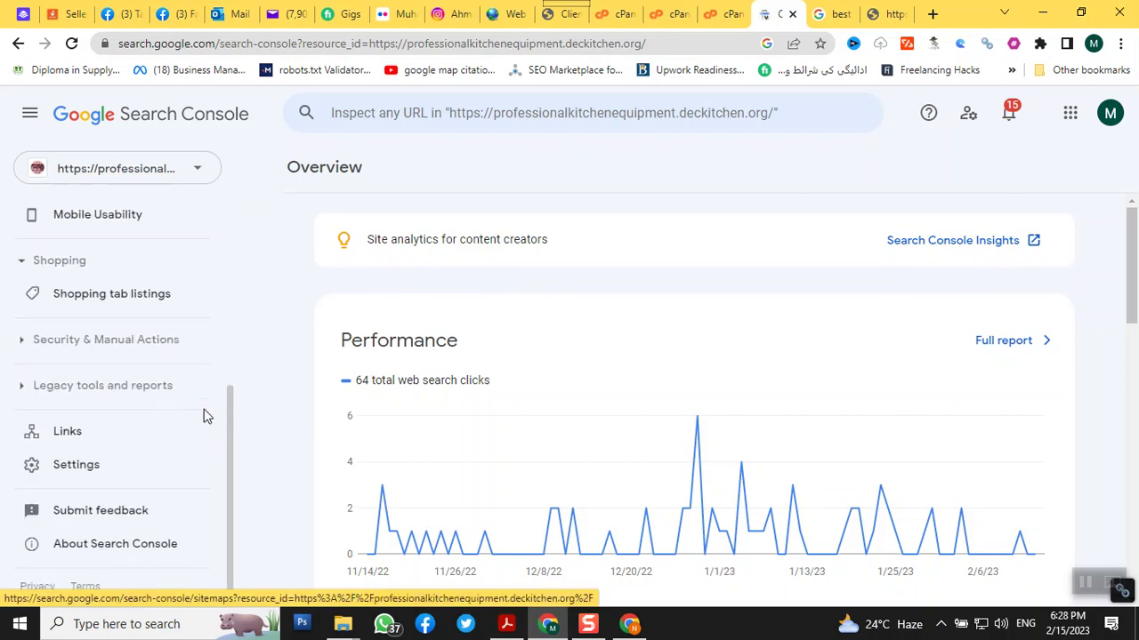
click(81, 472)
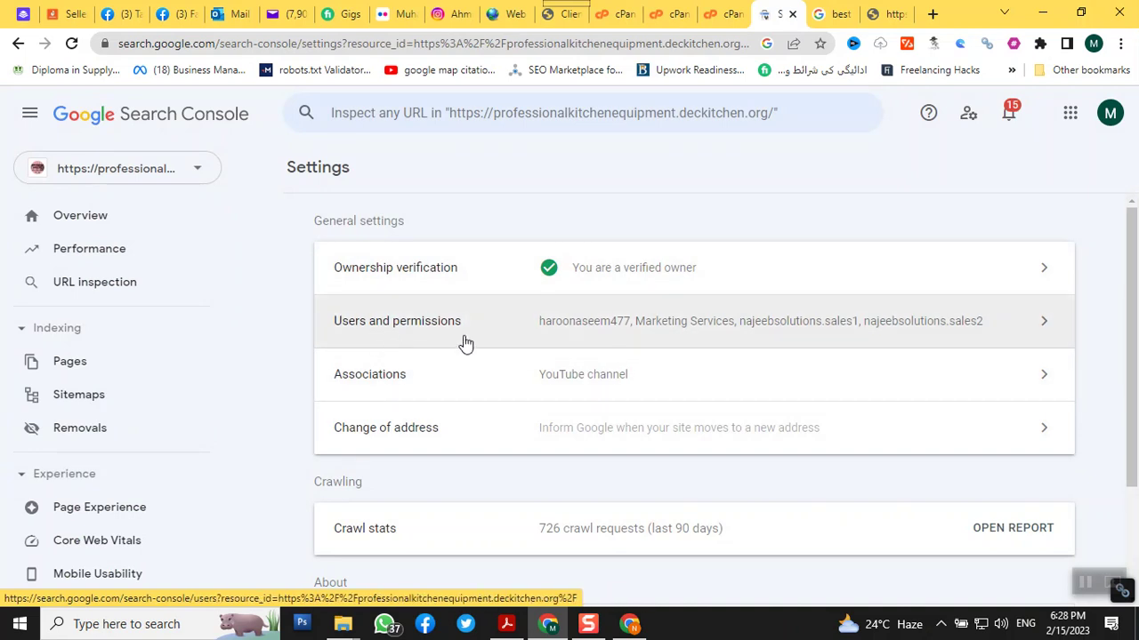
click(996, 323)
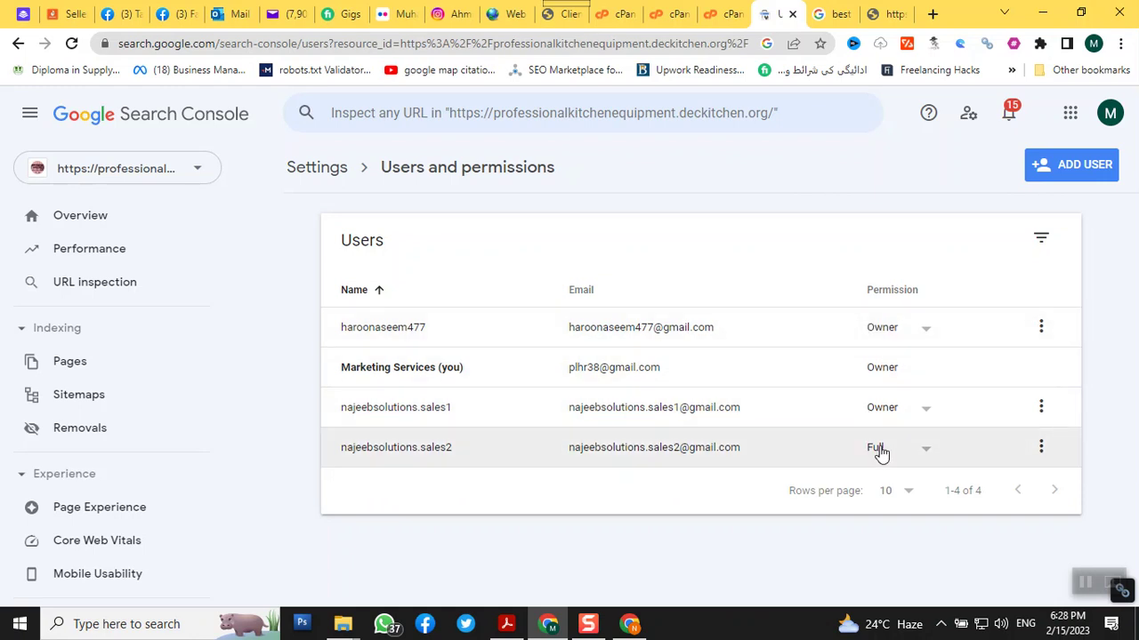
click(1039, 447)
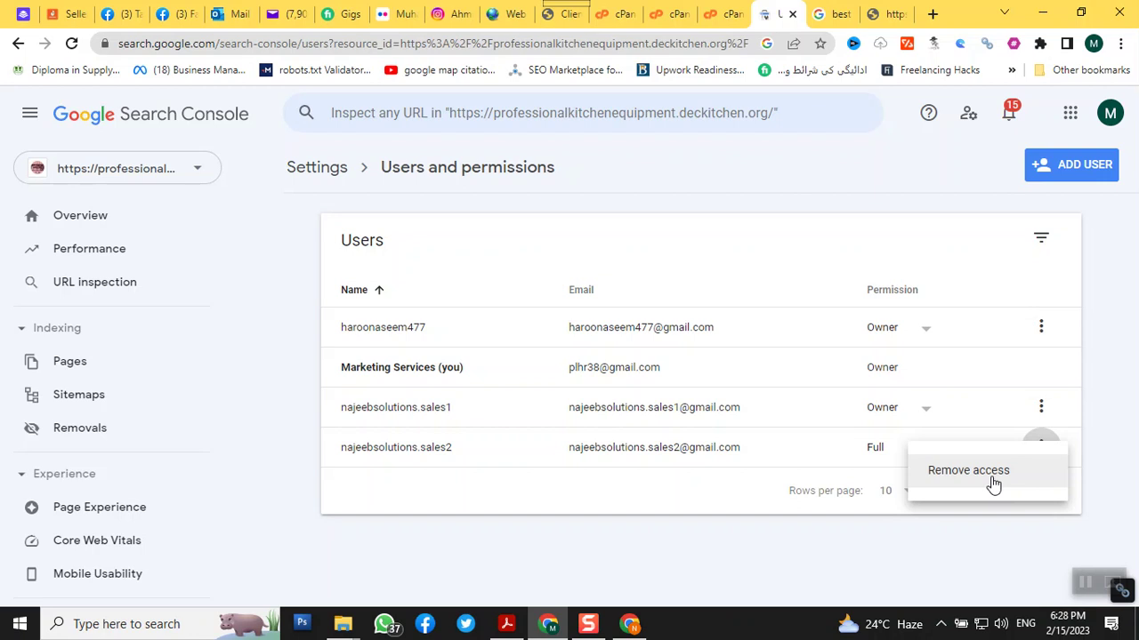
Remove the Full-permission user's access, leaving the third user's permission at Owner
click(993, 481)
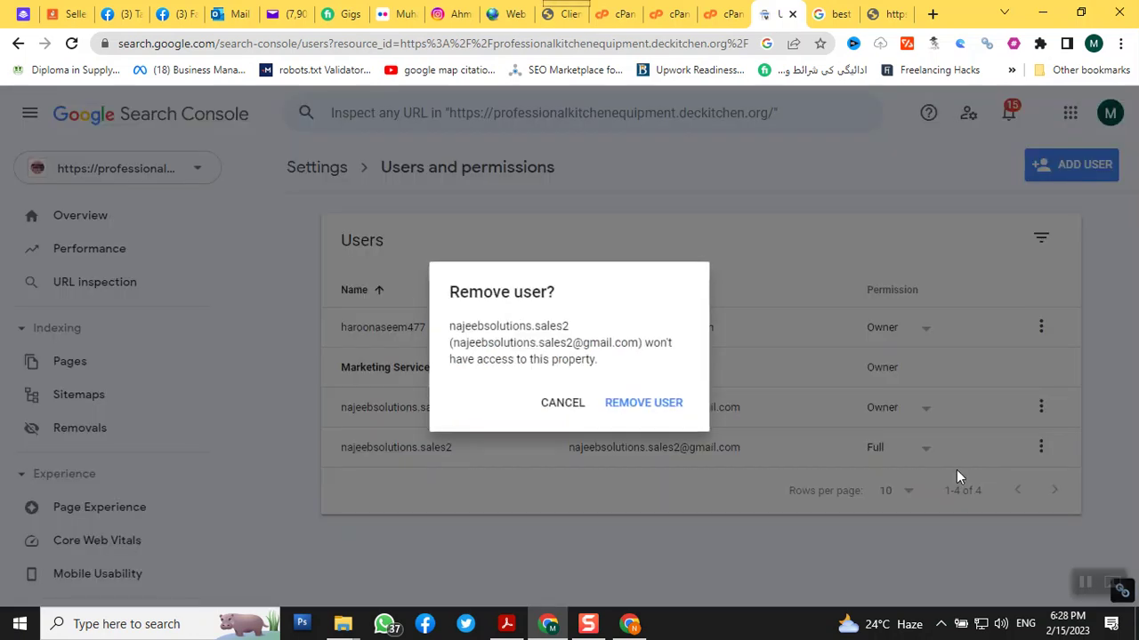
click(657, 402)
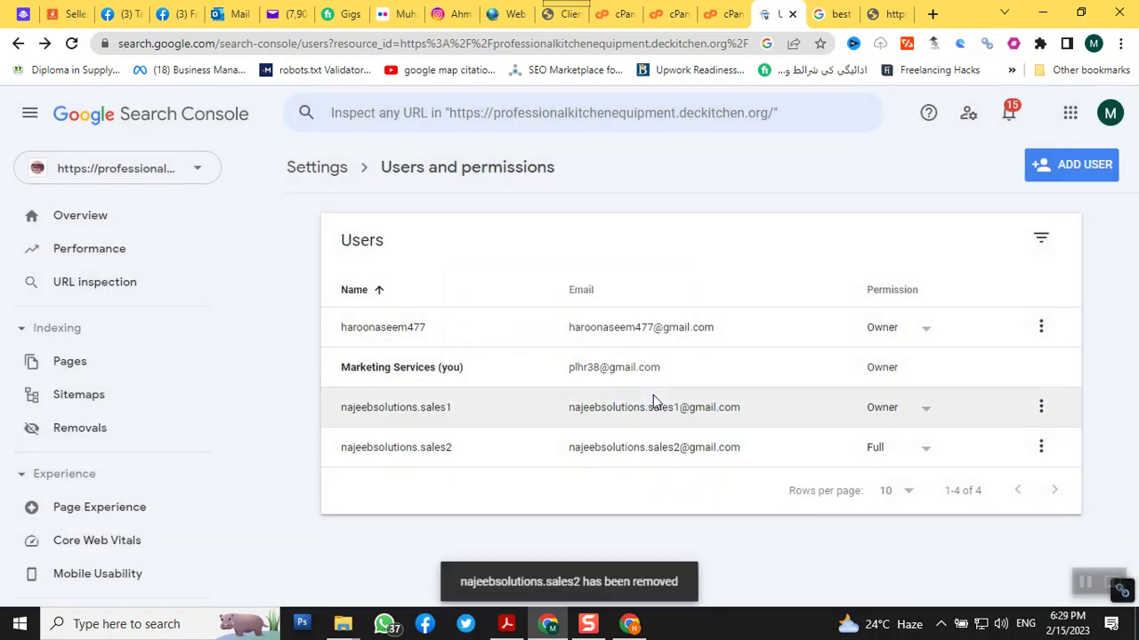
click(925, 411)
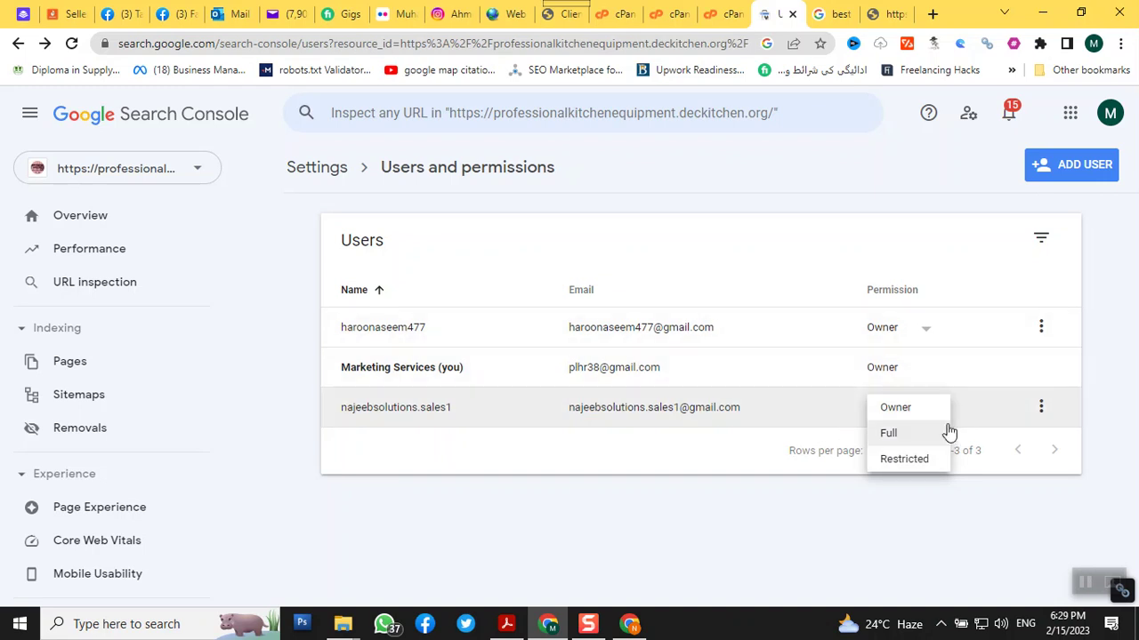
click(397, 503)
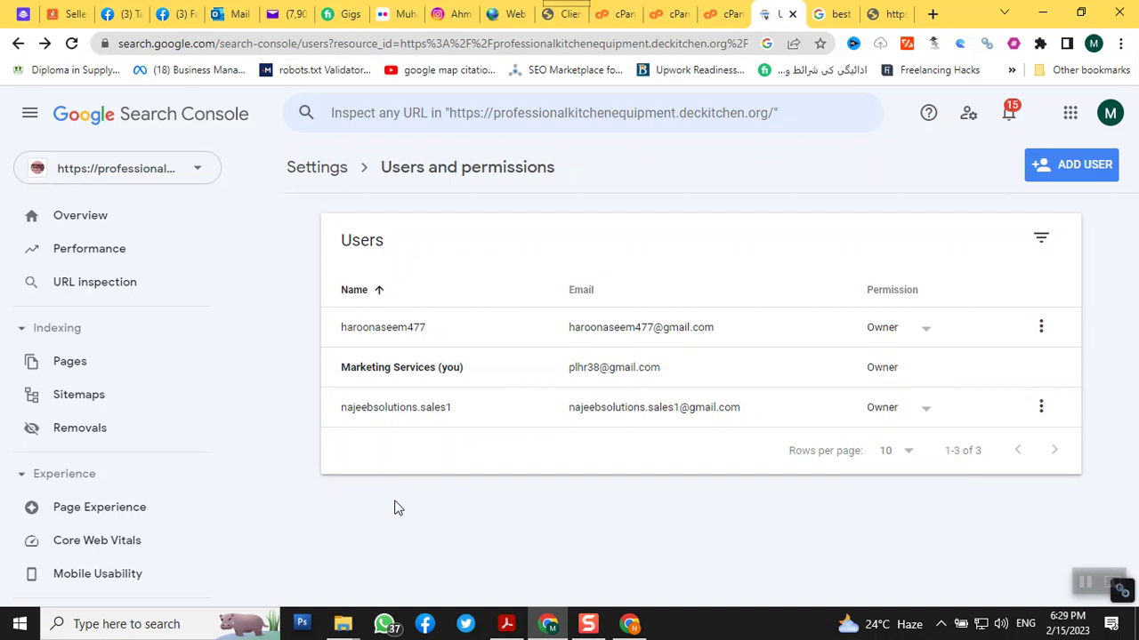
Add the removed user's Gmail address back to the property with Owner permission
click(1076, 169)
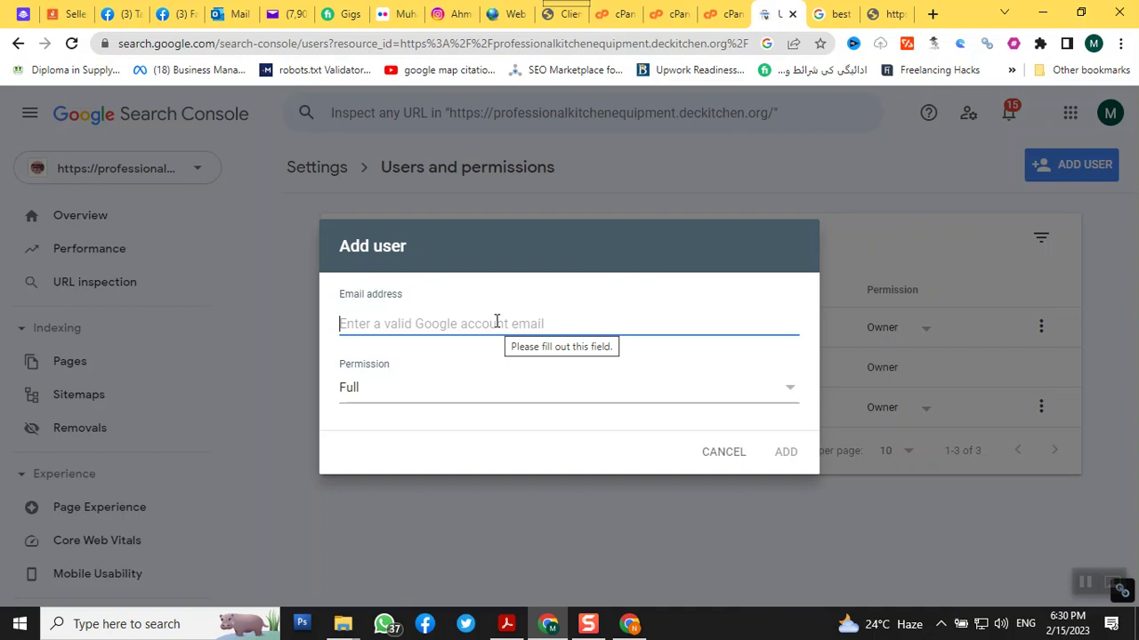
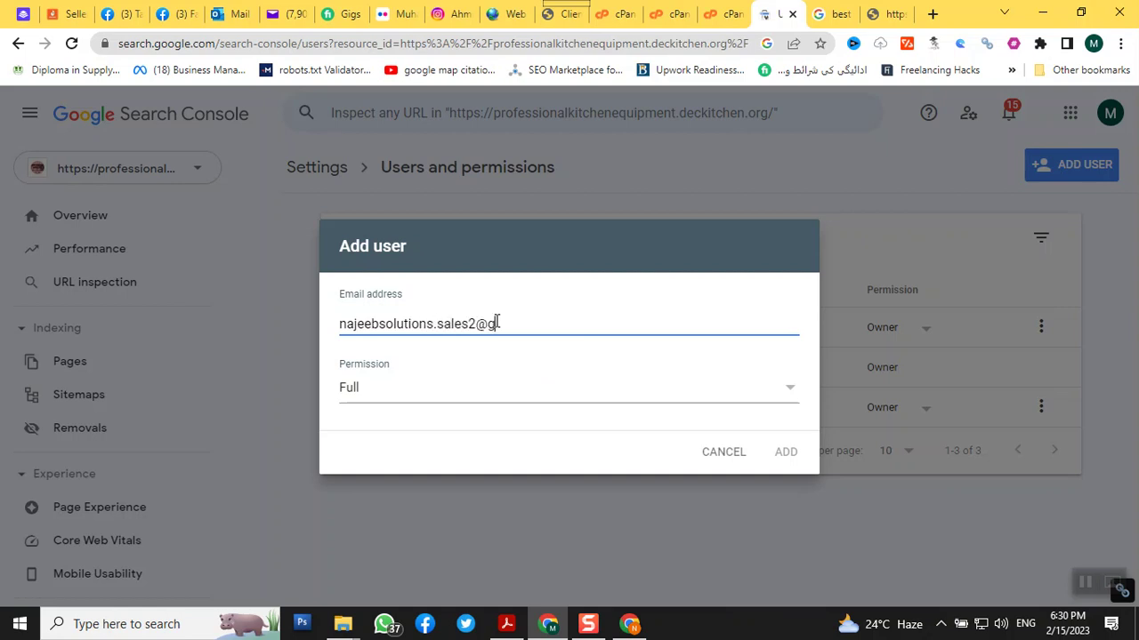
click(534, 394)
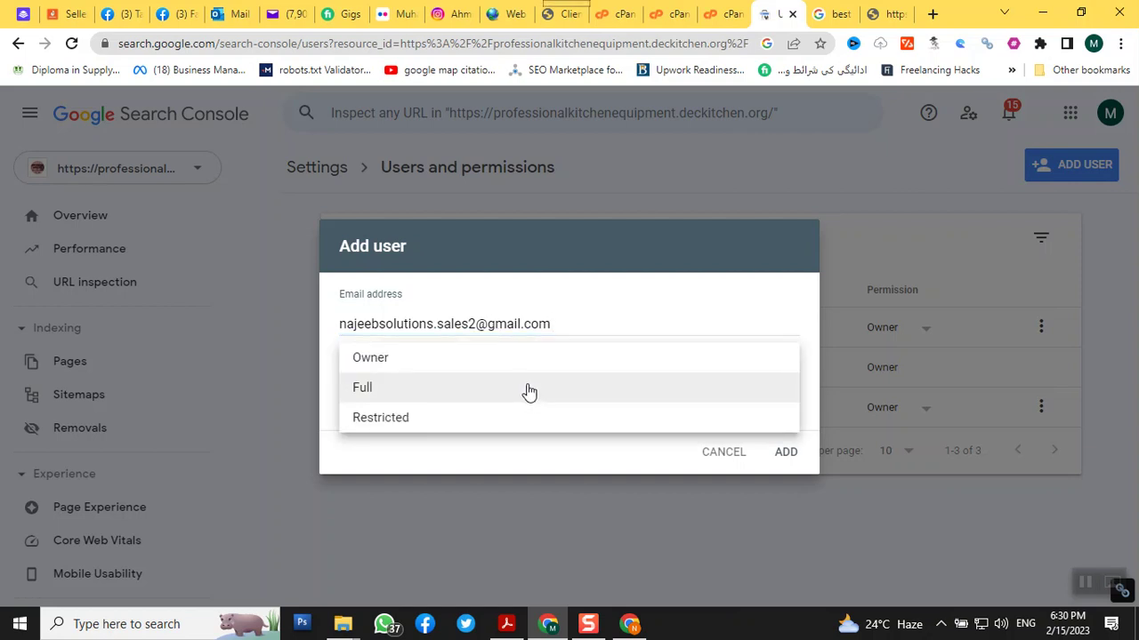
click(445, 368)
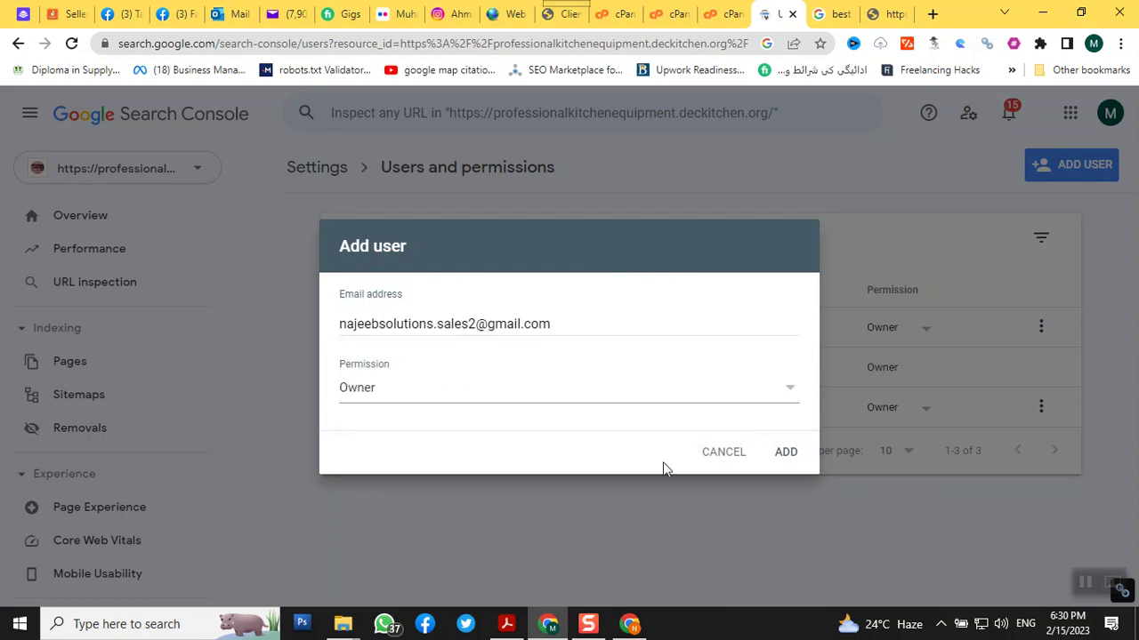
click(781, 454)
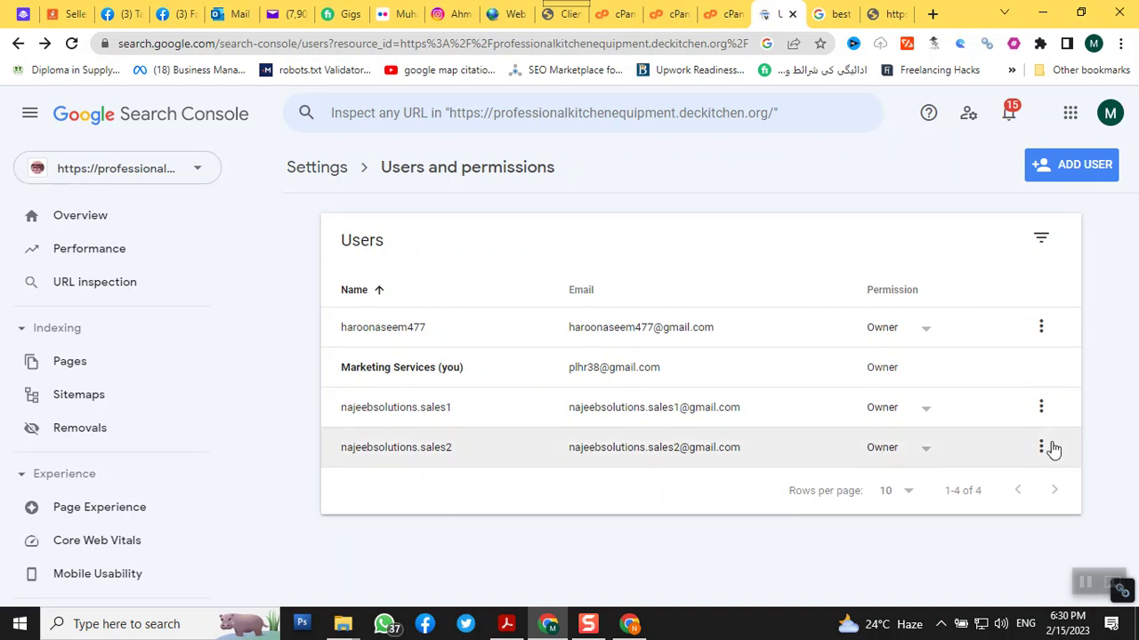
Launch that account's Chrome profile shortcut from the projects folder
mouse_move(339, 630)
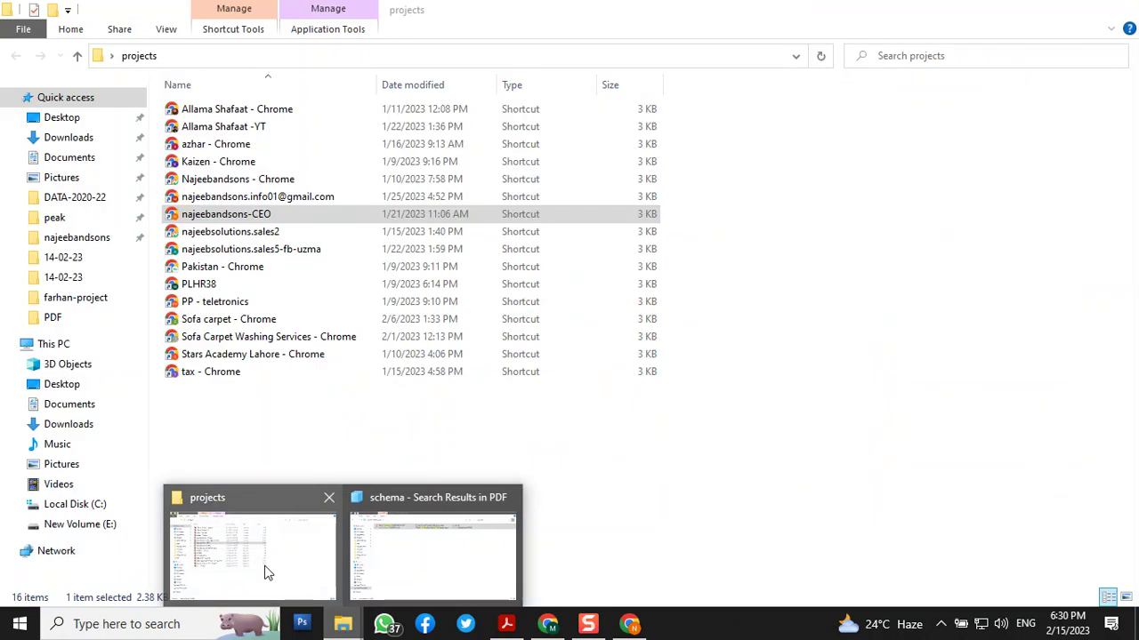
click(259, 569)
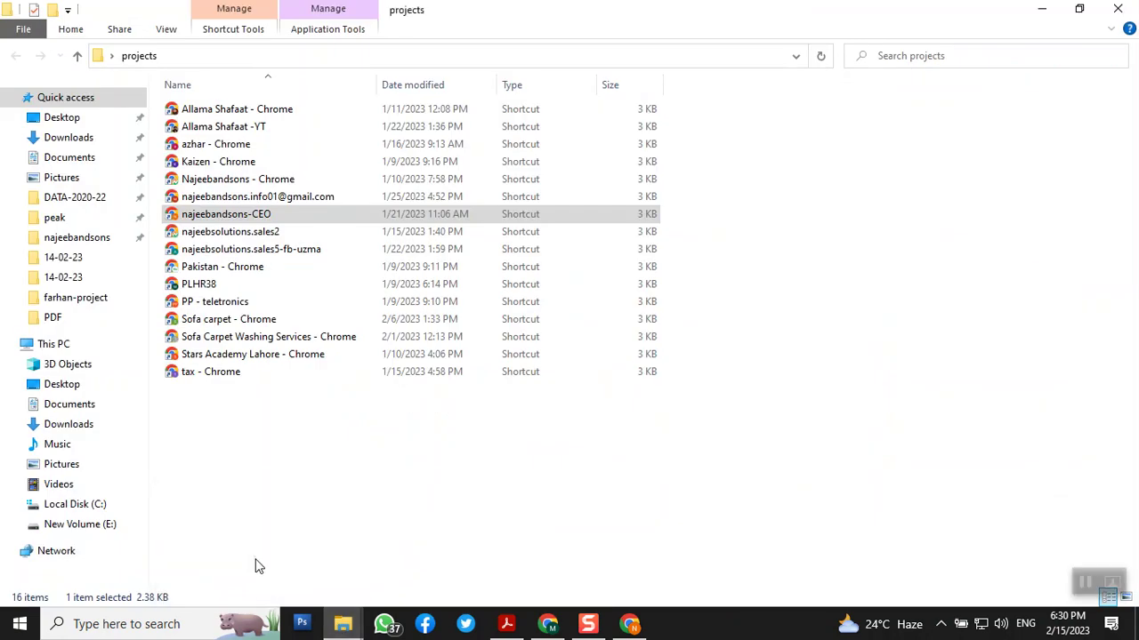
click(247, 236)
double_click(248, 239)
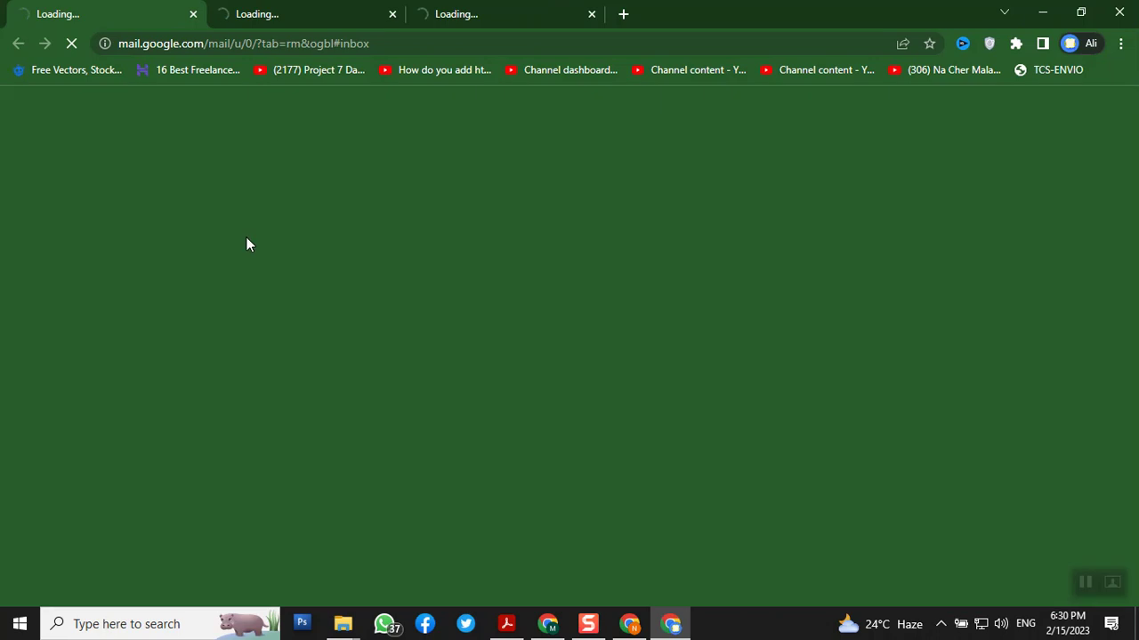
In Gmail, read the 'Get started using Search Console' email and open its site link
click(623, 14)
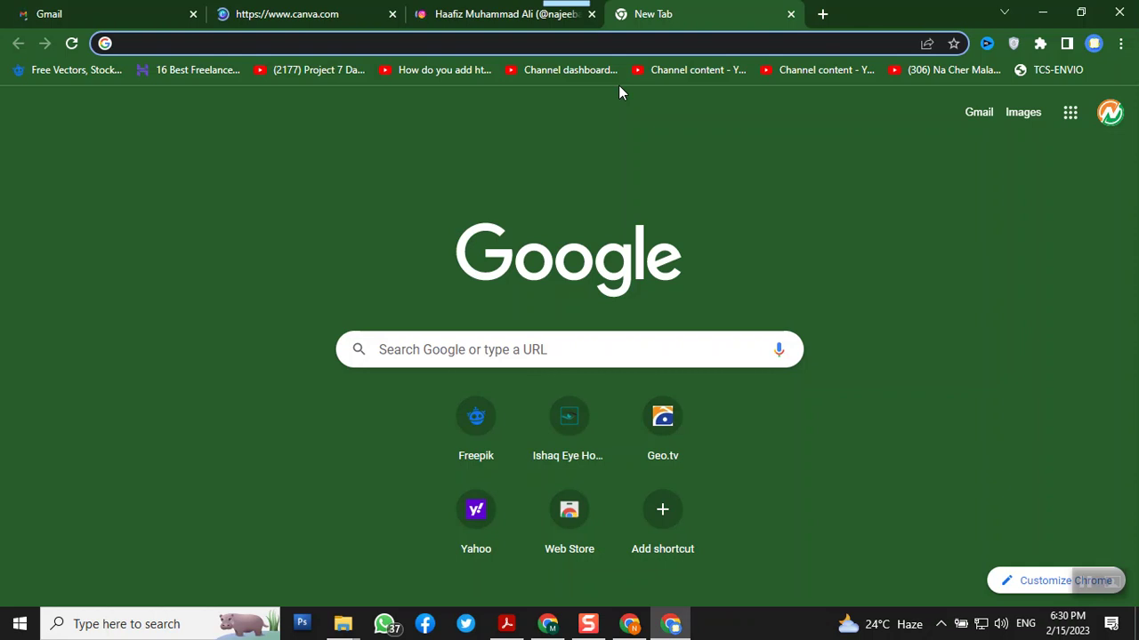
click(974, 123)
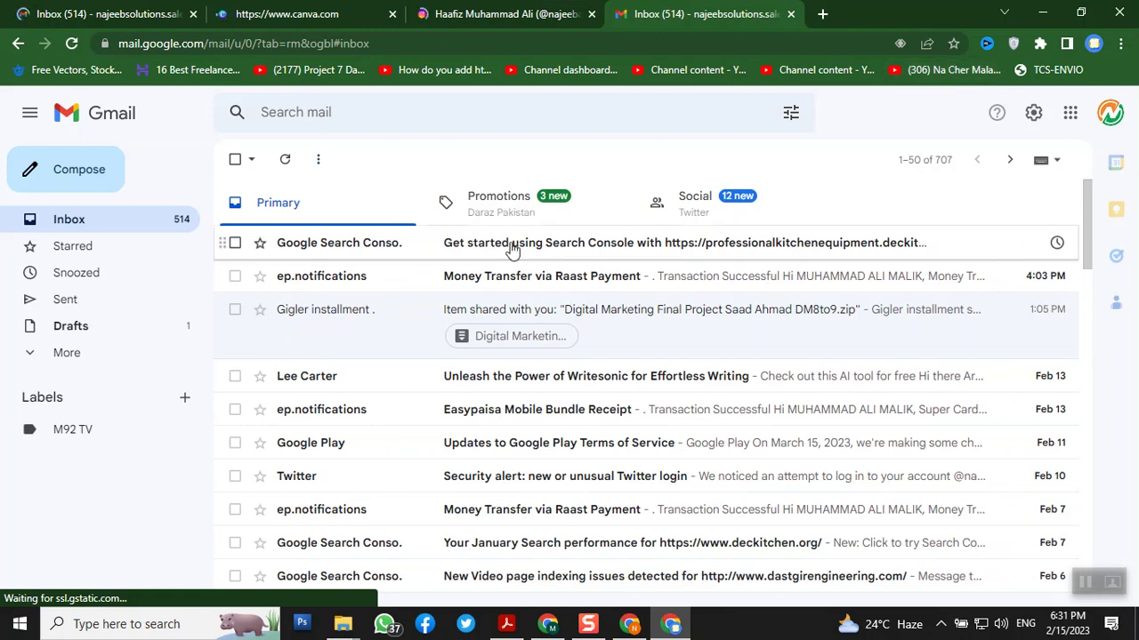
click(579, 254)
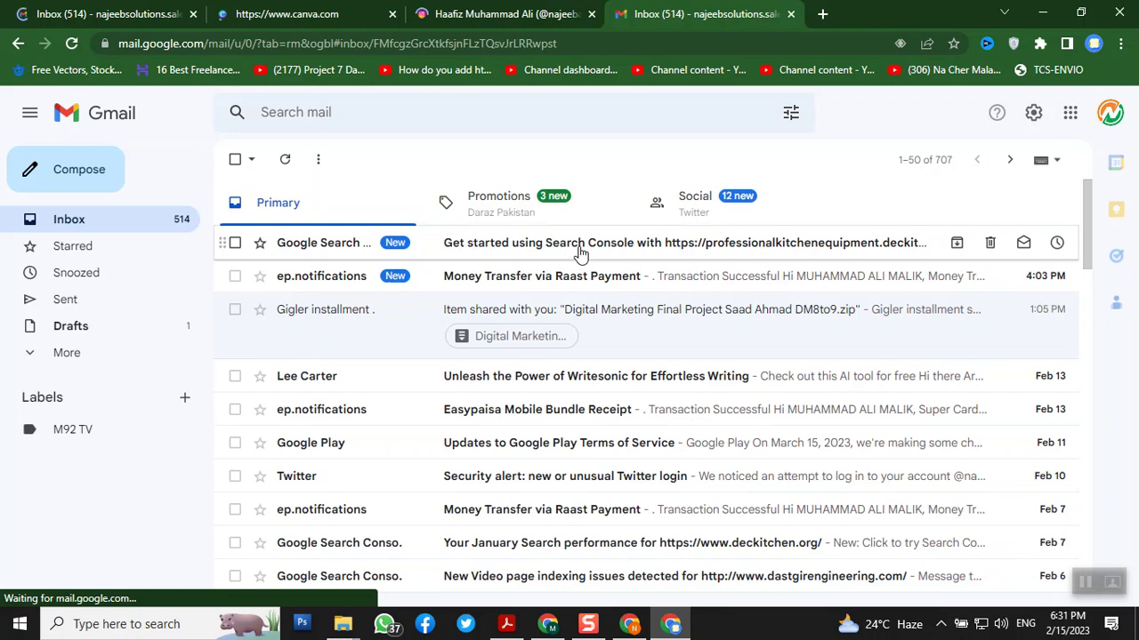
scroll(579, 254, down, 3)
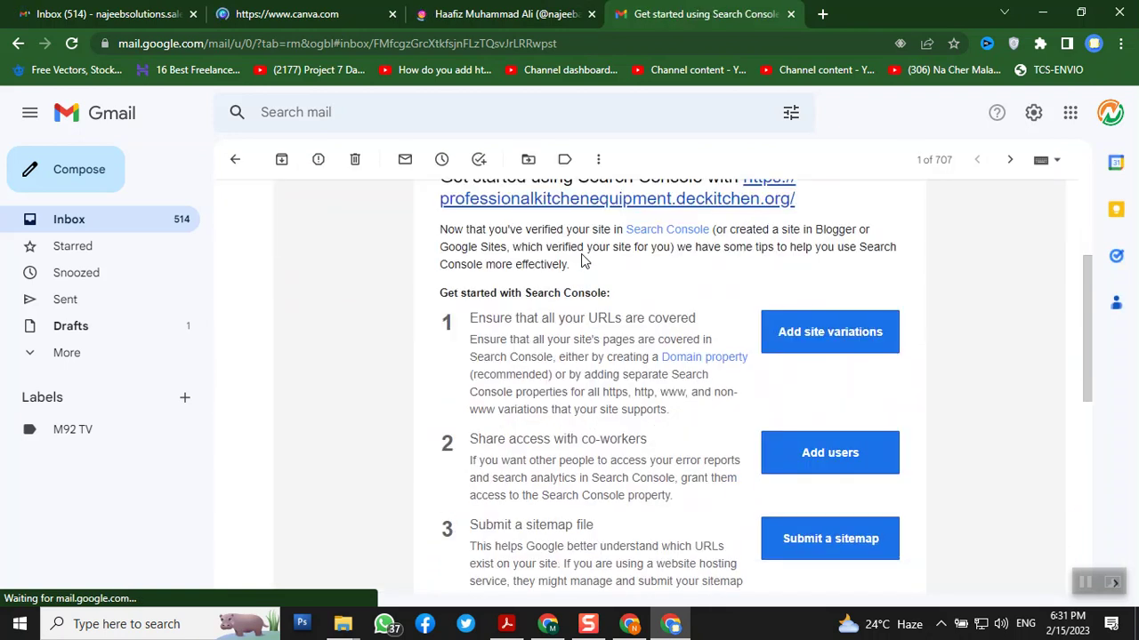
scroll(584, 261, up, 2)
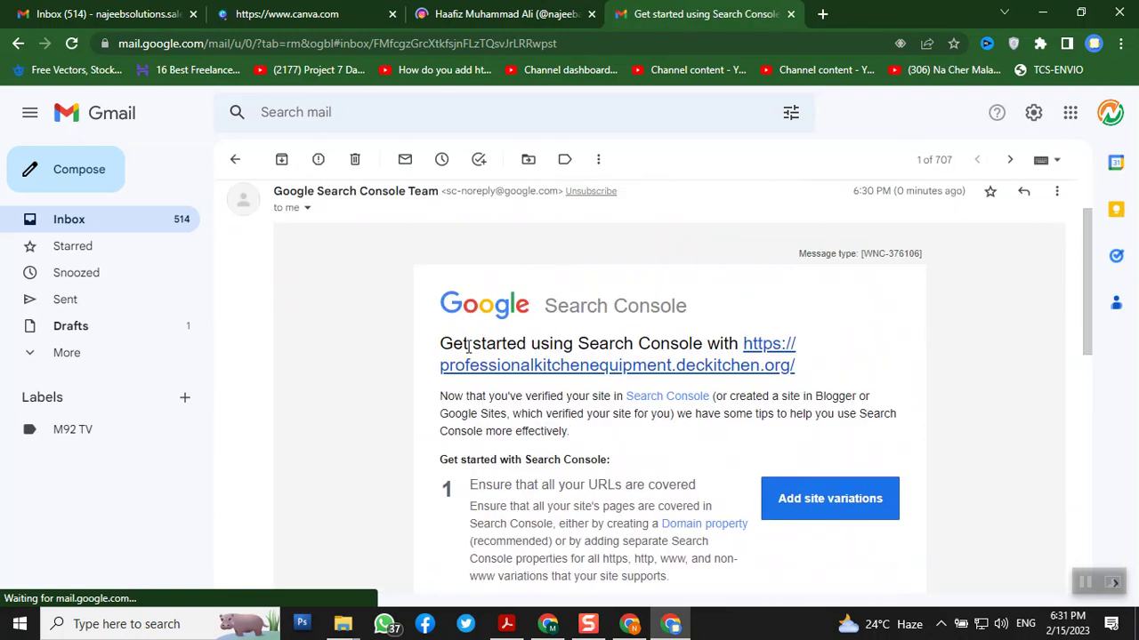
click(774, 367)
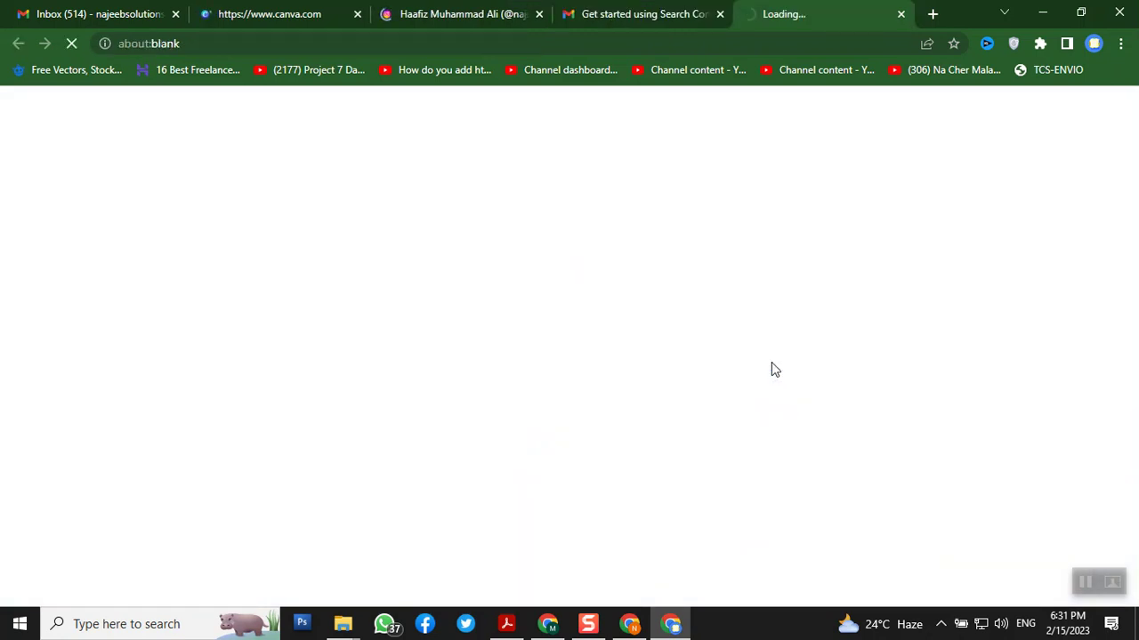